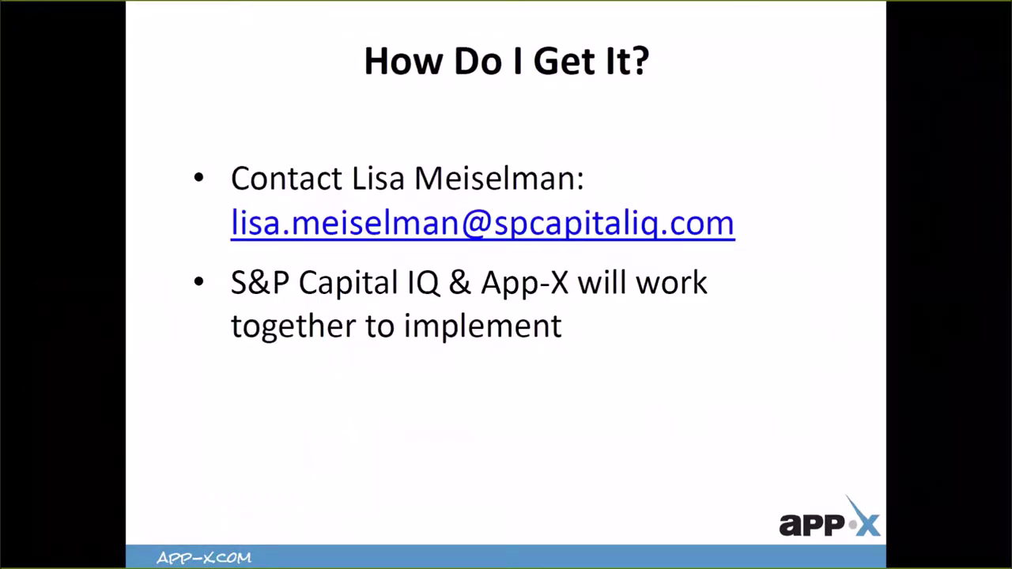
- Switch to Salesforce in the browser and start a new account with the Fund Manager record type
{"action": "key", "text": "alt+Tab"}
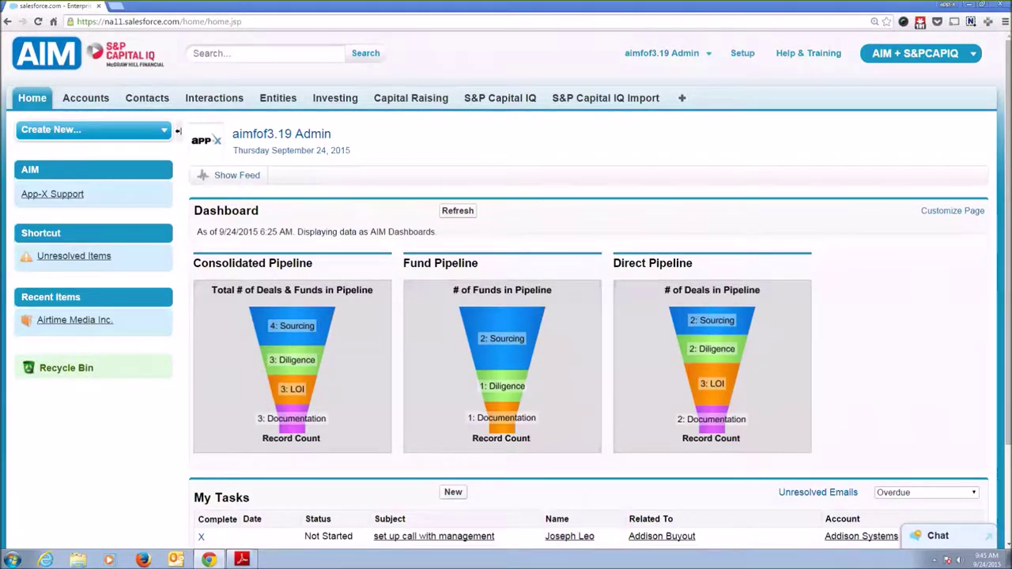
{"action": "left_click", "coordinate": [163, 129]}
{"action": "left_click", "coordinate": [121, 188]}
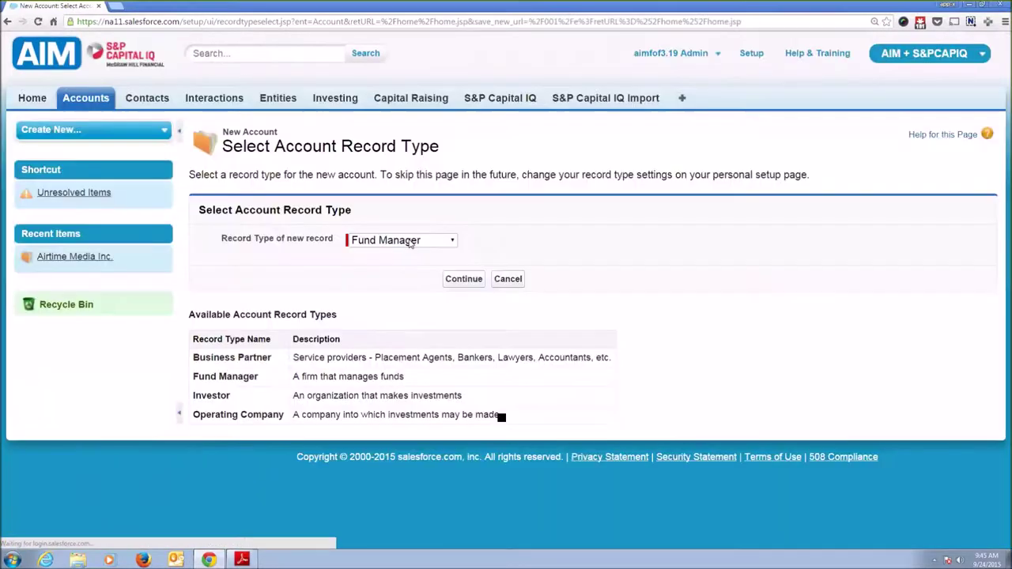
{"action": "left_click", "coordinate": [449, 279]}
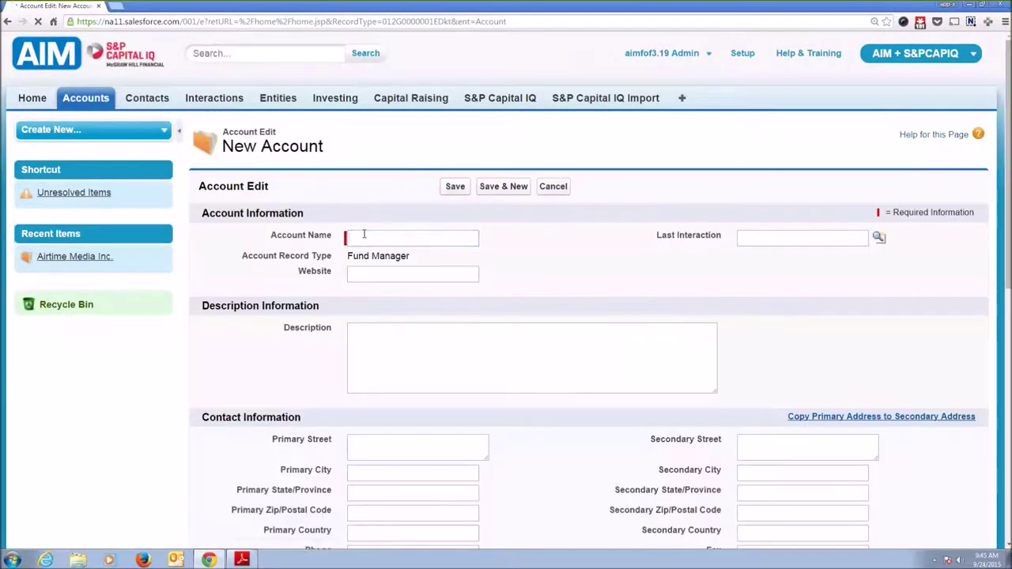
- Name the new account Accel Partners and save it
{"action": "type", "text": "Acc"}
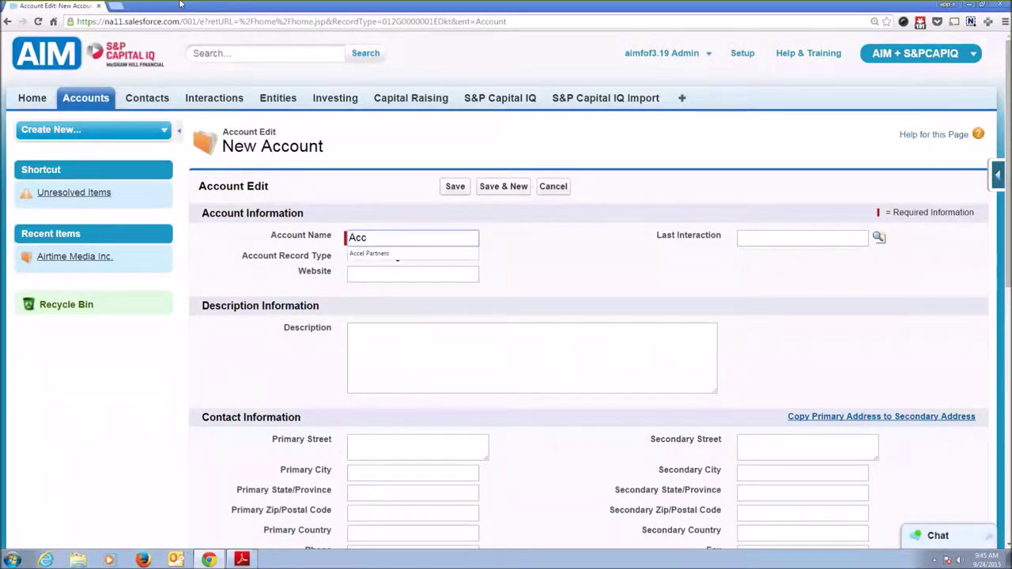
{"action": "key", "text": "Down"}
{"action": "key", "text": "Return"}
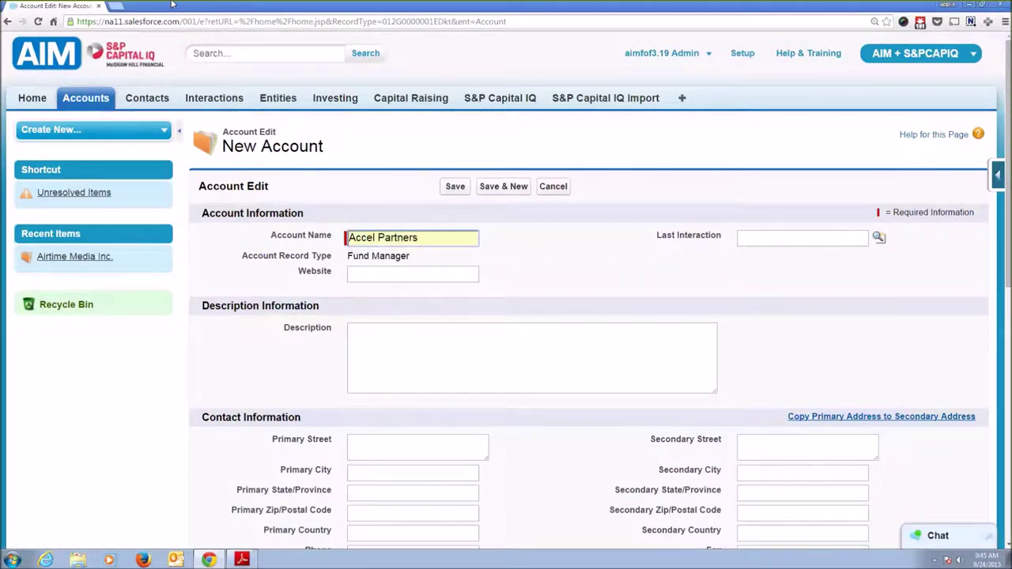
{"action": "left_click", "coordinate": [456, 188]}
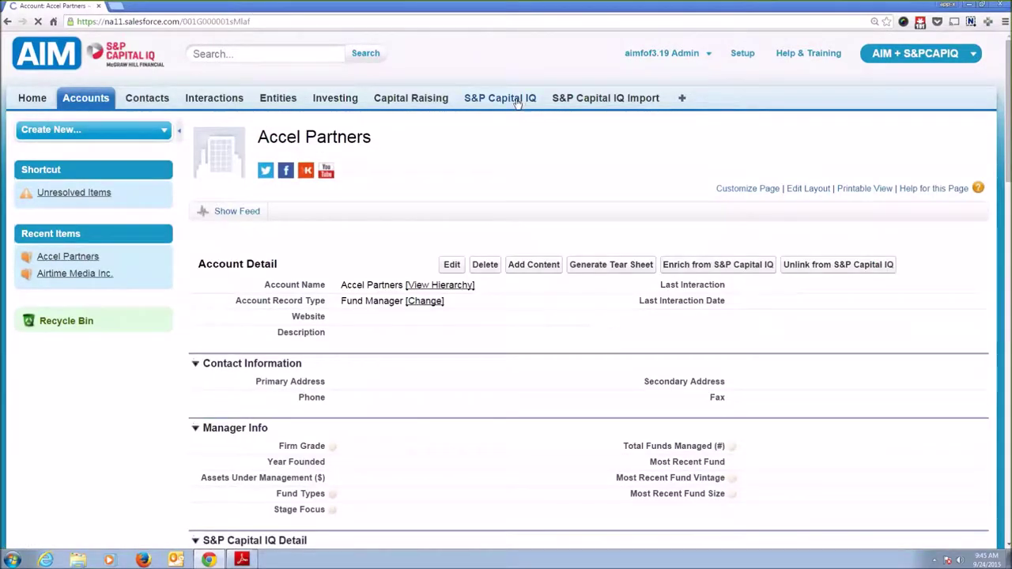
- Examine the new account's Manager Info, S&P Capital IQ and Connections sections before linking it
{"action": "scroll", "coordinate": [538, 140], "scroll_direction": "down", "scroll_amount": 2}
{"action": "scroll", "coordinate": [541, 142], "scroll_direction": "down", "scroll_amount": 5}
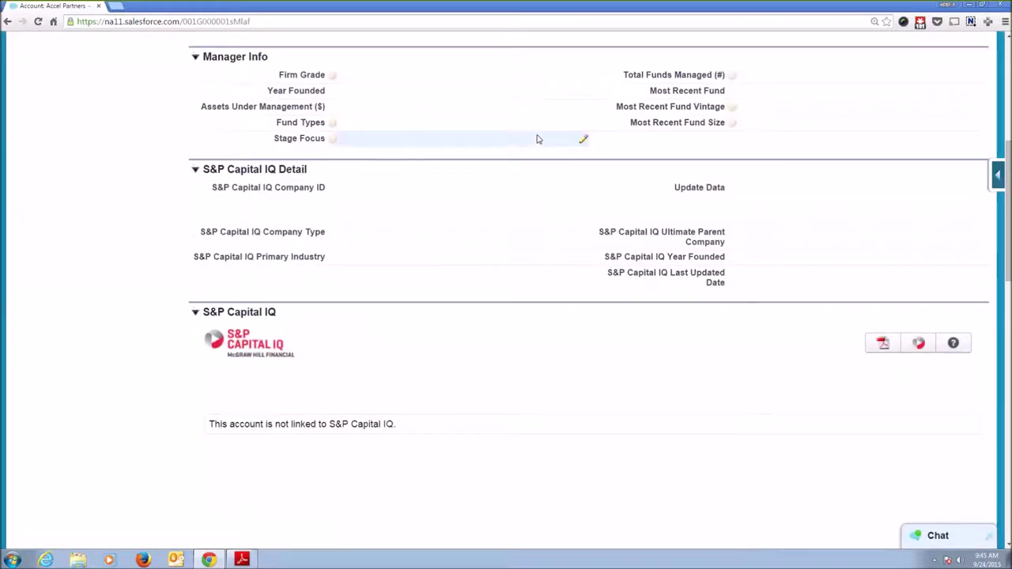
{"action": "scroll", "coordinate": [537, 139], "scroll_direction": "down", "scroll_amount": 2}
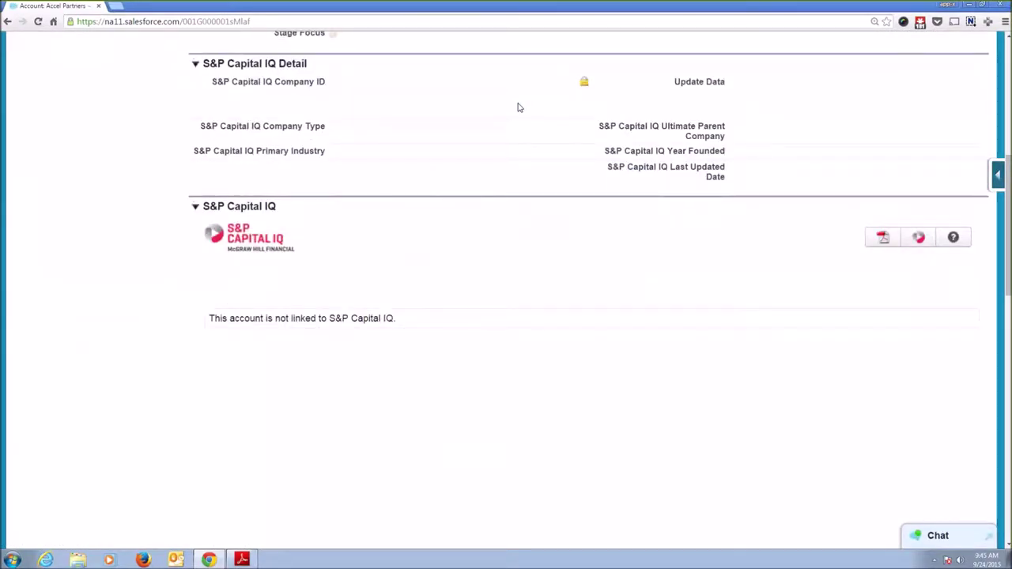
{"action": "scroll", "coordinate": [517, 108], "scroll_direction": "down", "scroll_amount": 10}
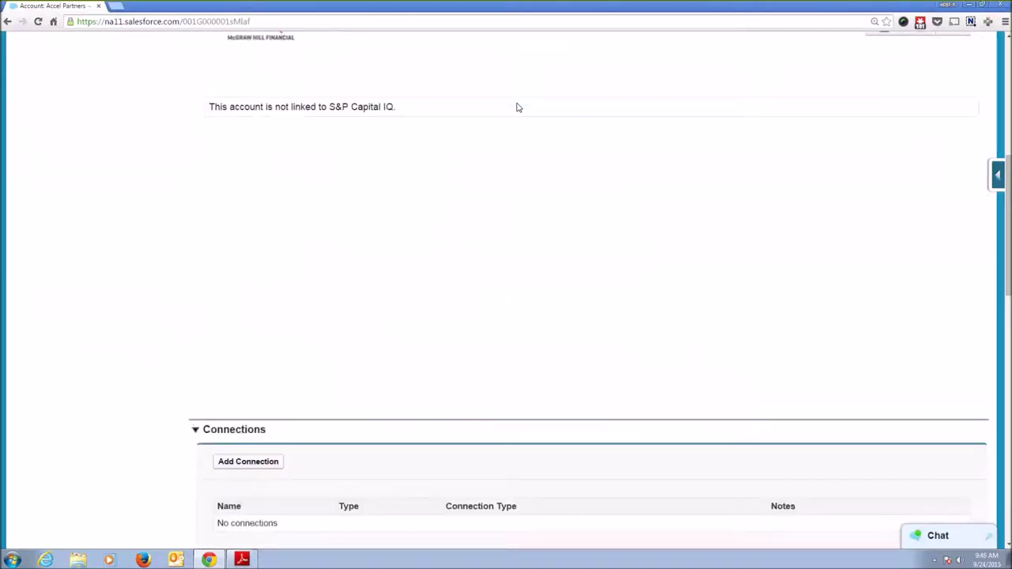
{"action": "scroll", "coordinate": [518, 108], "scroll_direction": "up", "scroll_amount": 11}
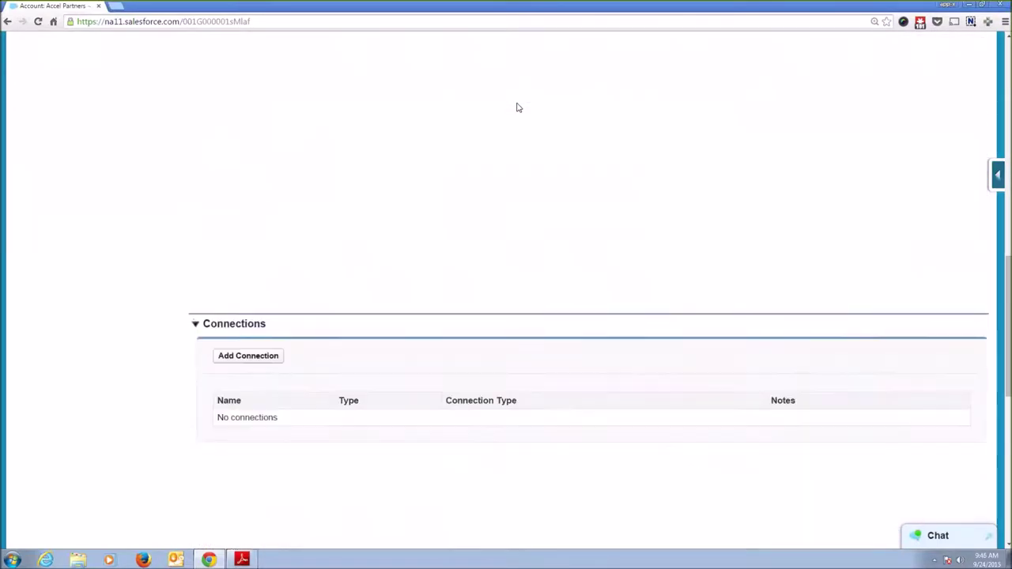
{"action": "scroll", "coordinate": [518, 107], "scroll_direction": "up", "scroll_amount": 3}
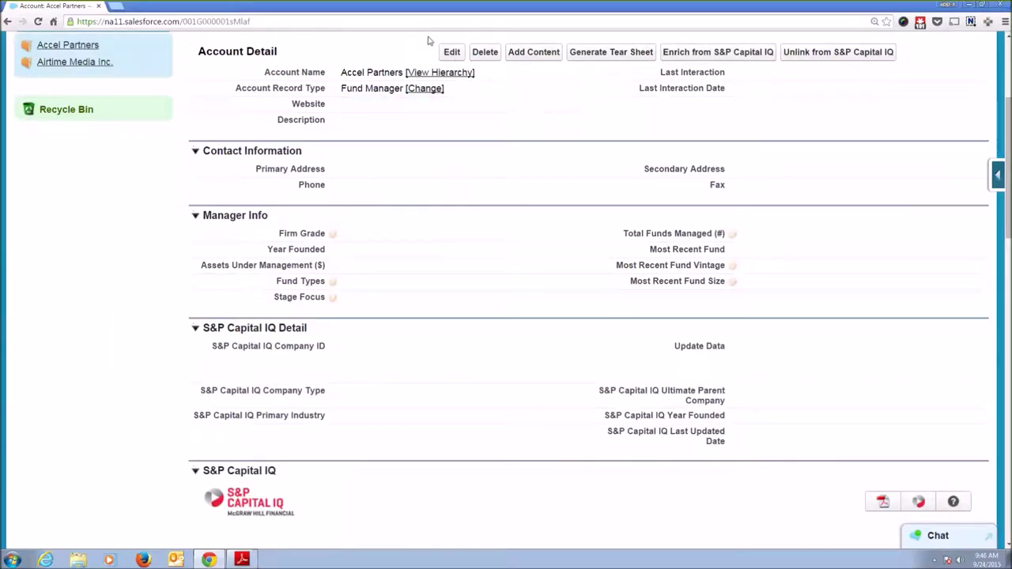
{"action": "scroll", "coordinate": [440, 41], "scroll_direction": "up", "scroll_amount": 3}
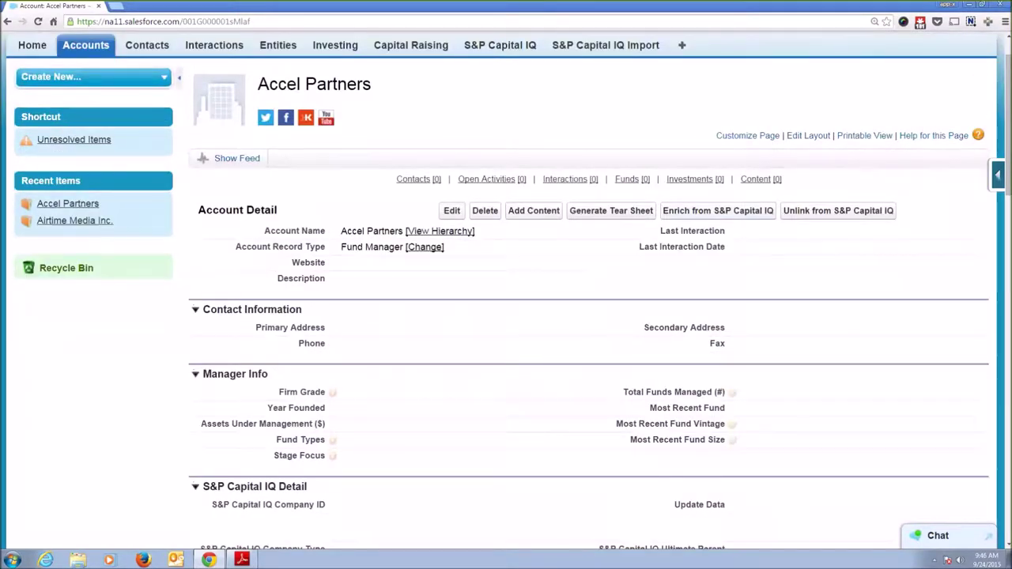
- Link the account to the S&P Capital IQ company Accel Partners headquartered in Palo Alto and proceed to field enrichment
{"action": "left_click", "coordinate": [718, 210]}
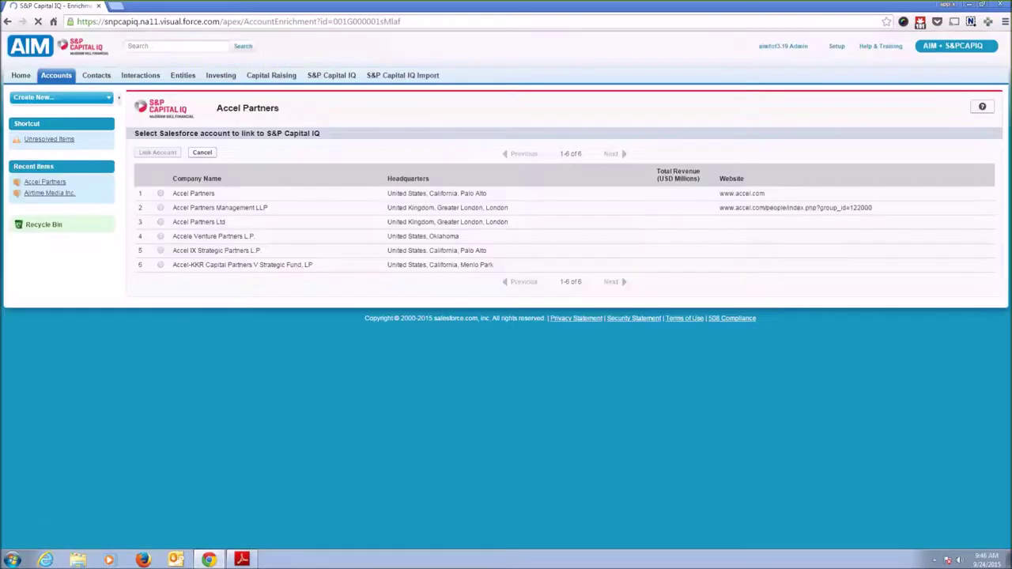
{"action": "key", "text": "ctrl+plus"}
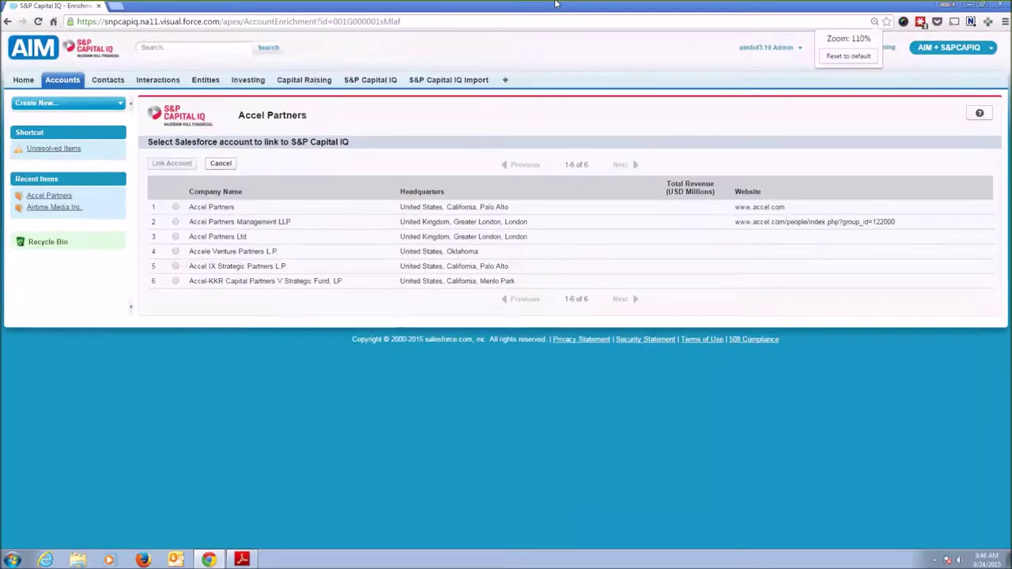
{"action": "key", "text": "ctrl+plus"}
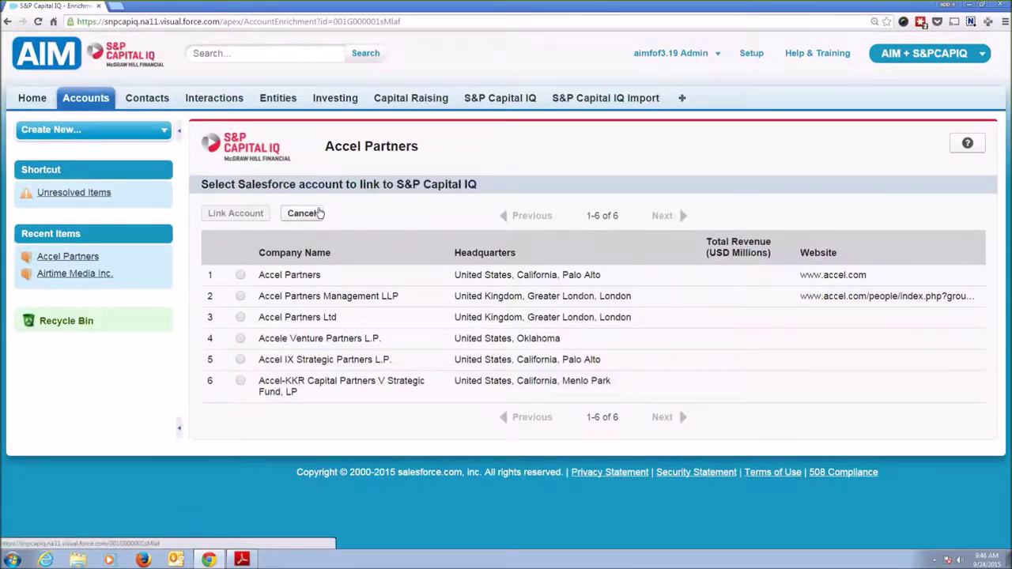
{"action": "left_click", "coordinate": [240, 275]}
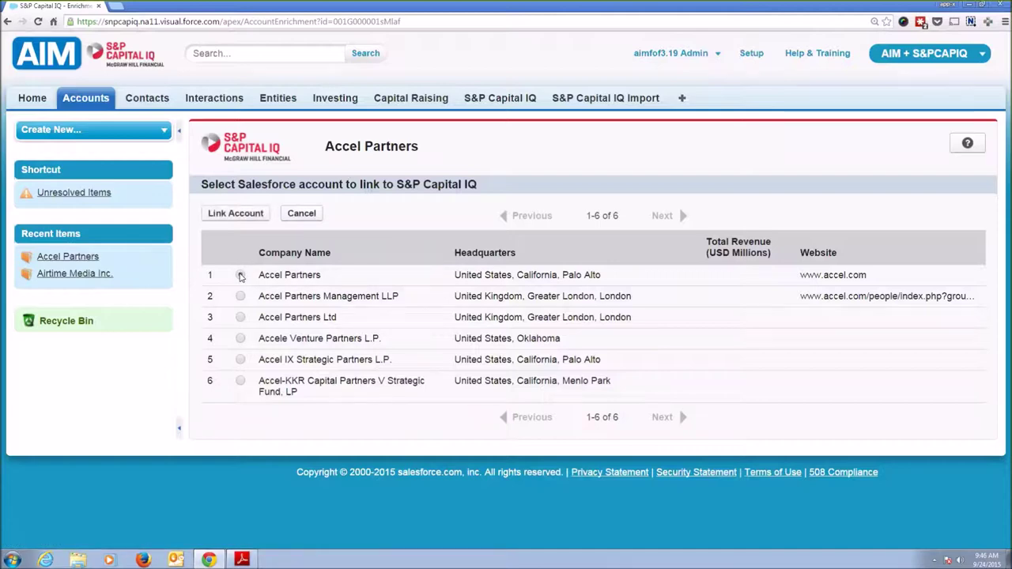
{"action": "left_click", "coordinate": [236, 214]}
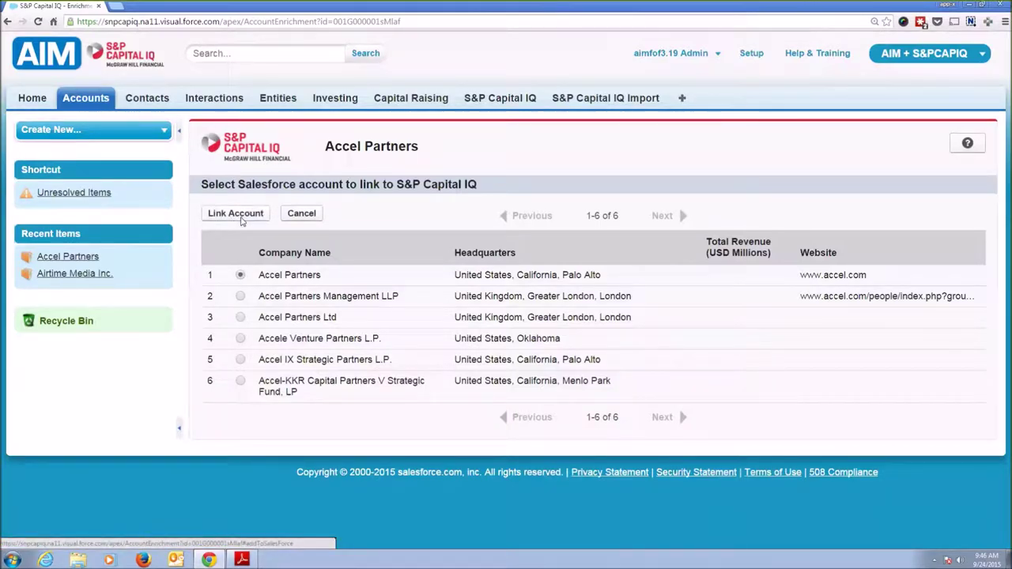
{"action": "left_click", "coordinate": [475, 334]}
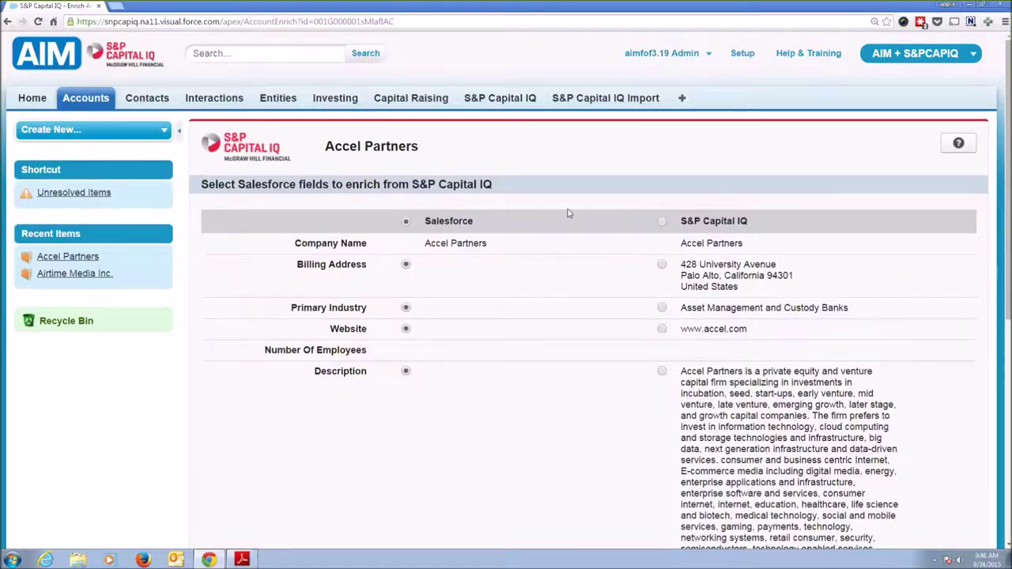
- Choose the S&P Capital IQ values for all available fields and enrich the account with them
{"action": "left_click", "coordinate": [661, 222]}
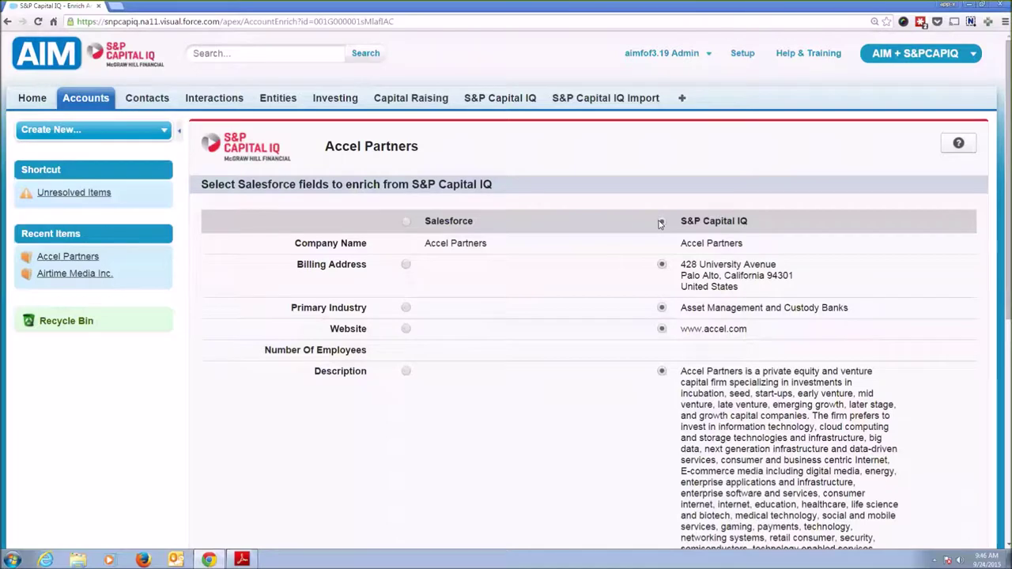
{"action": "scroll", "coordinate": [641, 219], "scroll_direction": "down", "scroll_amount": 1}
{"action": "scroll", "coordinate": [641, 219], "scroll_direction": "down", "scroll_amount": 1}
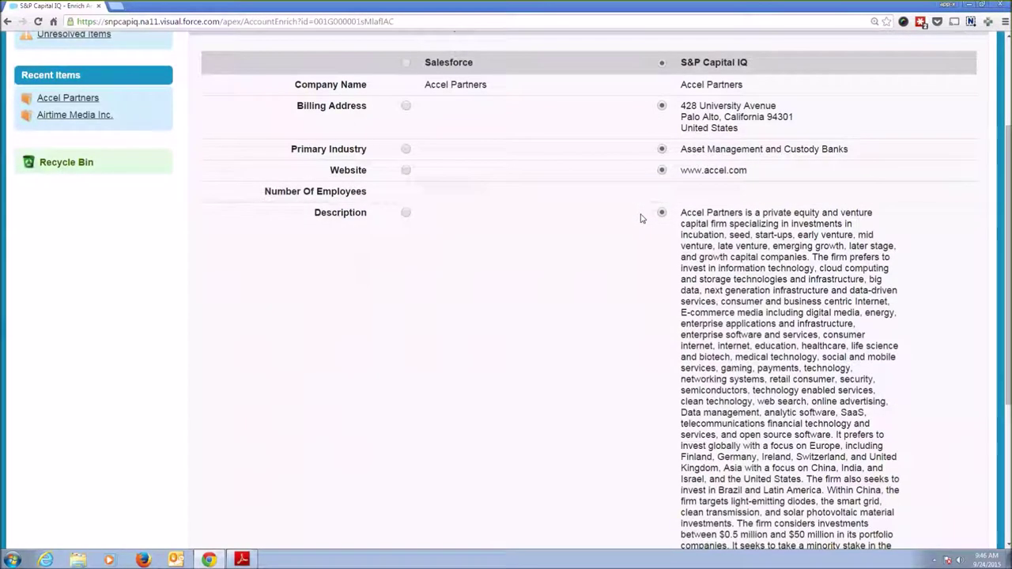
{"action": "scroll", "coordinate": [641, 219], "scroll_direction": "down", "scroll_amount": 2}
{"action": "scroll", "coordinate": [641, 219], "scroll_direction": "down", "scroll_amount": 1}
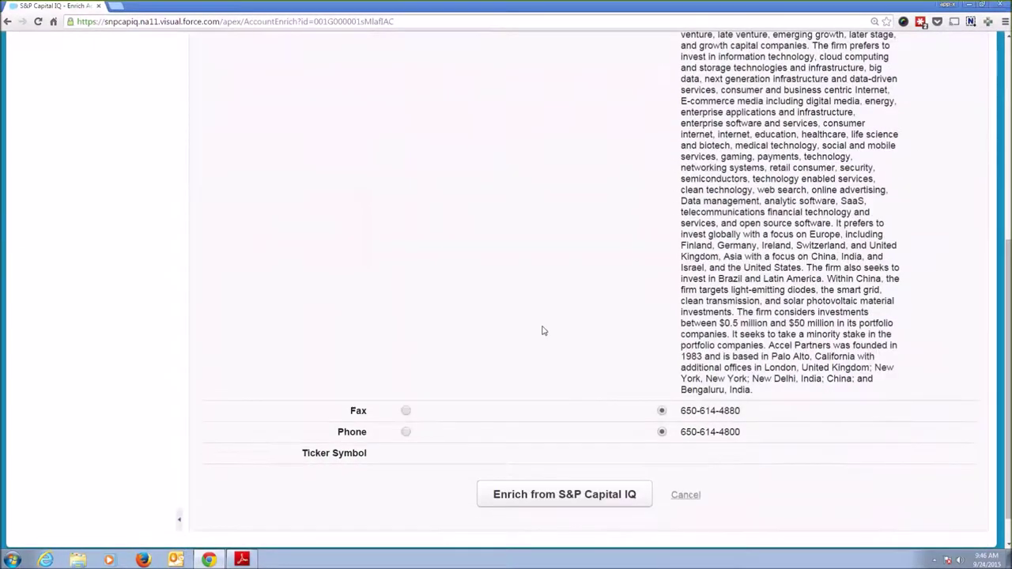
{"action": "left_click", "coordinate": [564, 494]}
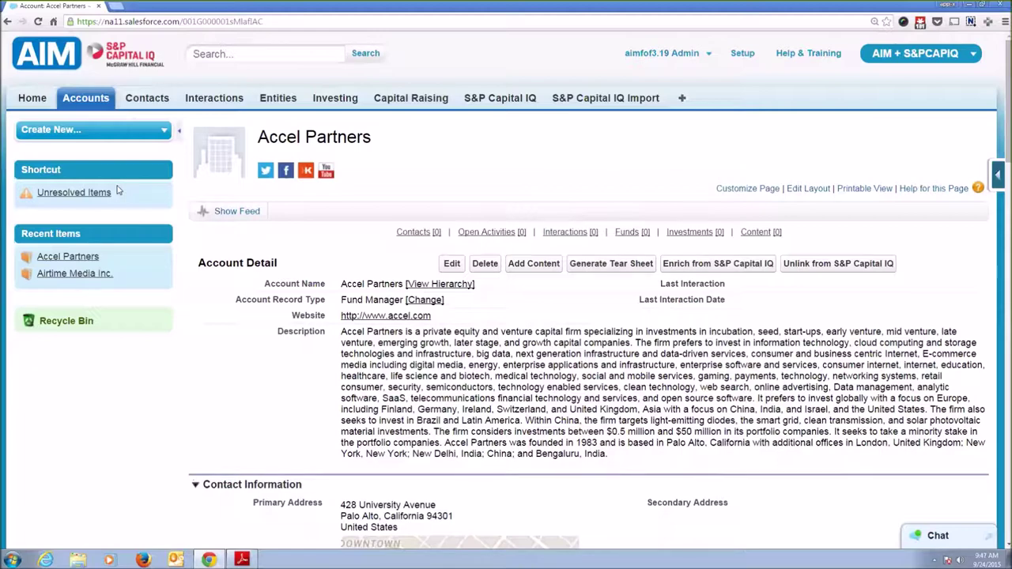
- Review the enriched account's details and its S&P Capital IQ company profile, key developments and financials
{"action": "scroll", "coordinate": [175, 244], "scroll_direction": "down", "scroll_amount": 1}
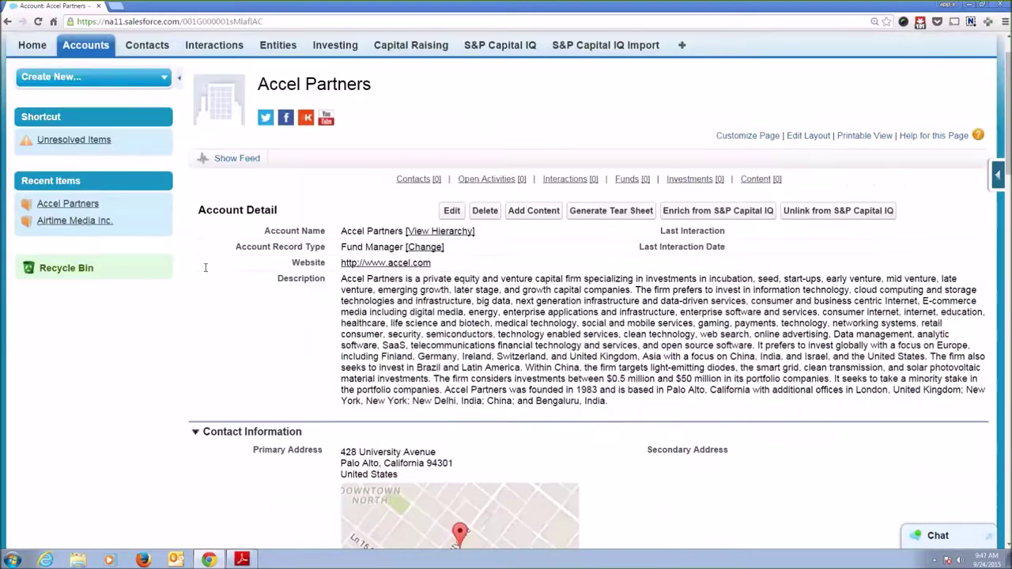
{"action": "scroll", "coordinate": [204, 271], "scroll_direction": "down", "scroll_amount": 4}
{"action": "scroll", "coordinate": [204, 271], "scroll_direction": "down", "scroll_amount": 3}
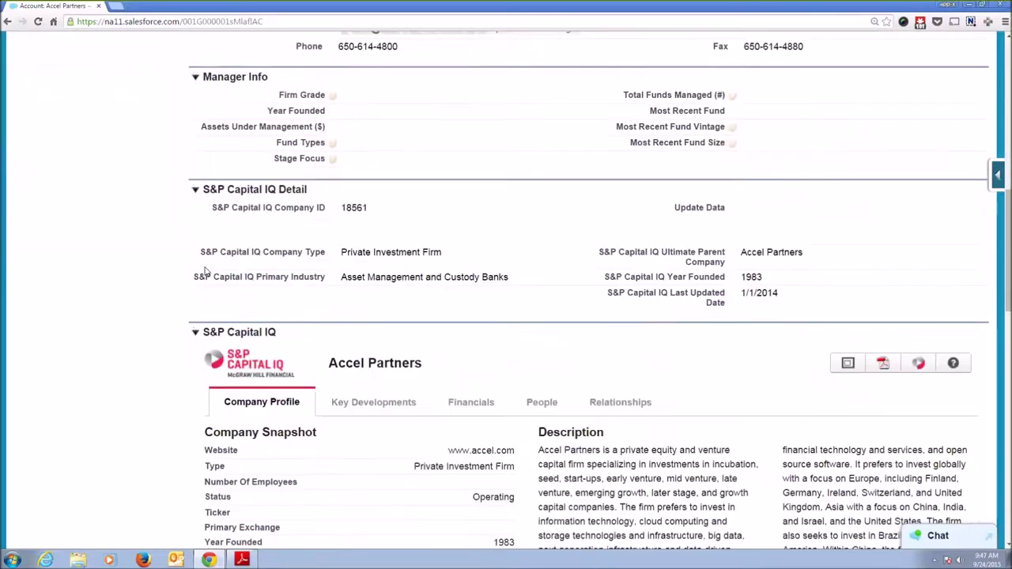
{"action": "scroll", "coordinate": [205, 268], "scroll_direction": "down", "scroll_amount": 3}
{"action": "scroll", "coordinate": [204, 269], "scroll_direction": "down", "scroll_amount": 1}
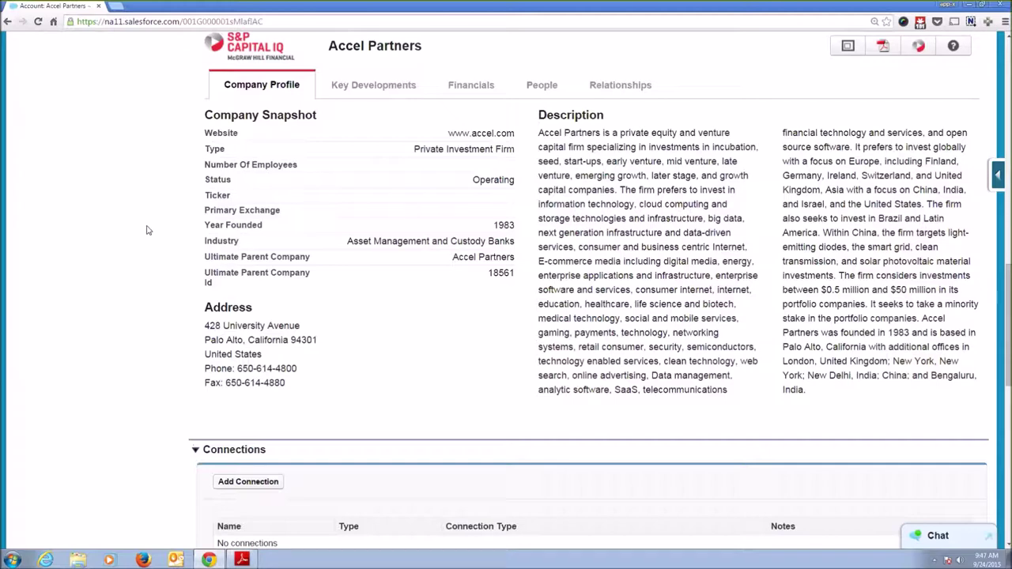
{"action": "scroll", "coordinate": [207, 234], "scroll_direction": "up", "scroll_amount": 1}
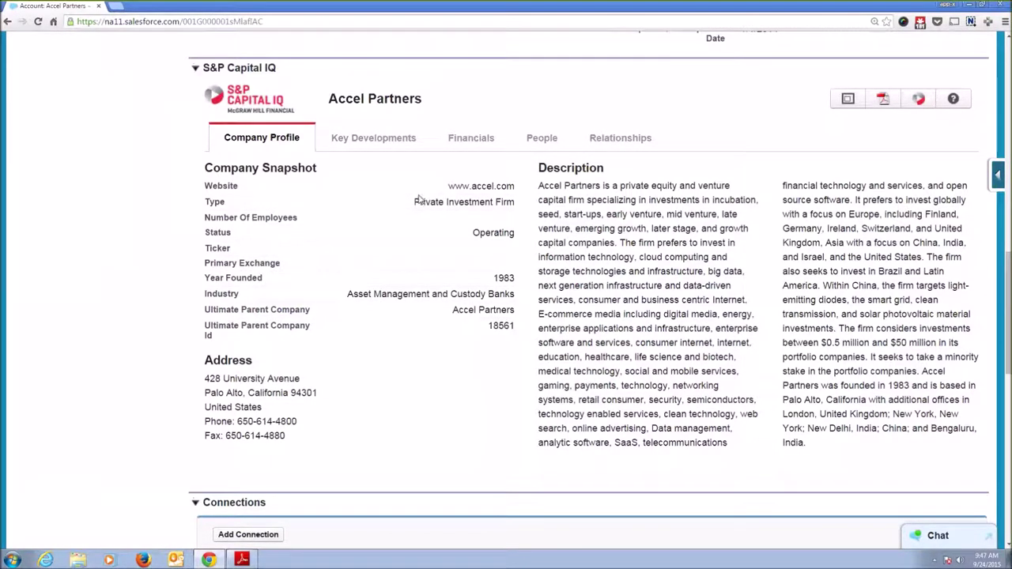
{"action": "left_click", "coordinate": [375, 140]}
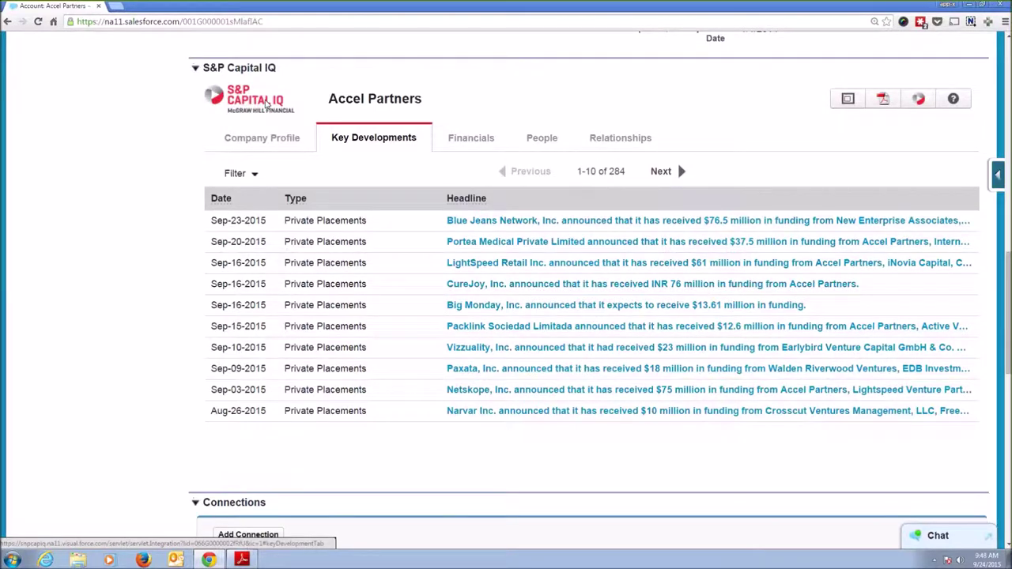
{"action": "left_click", "coordinate": [474, 141]}
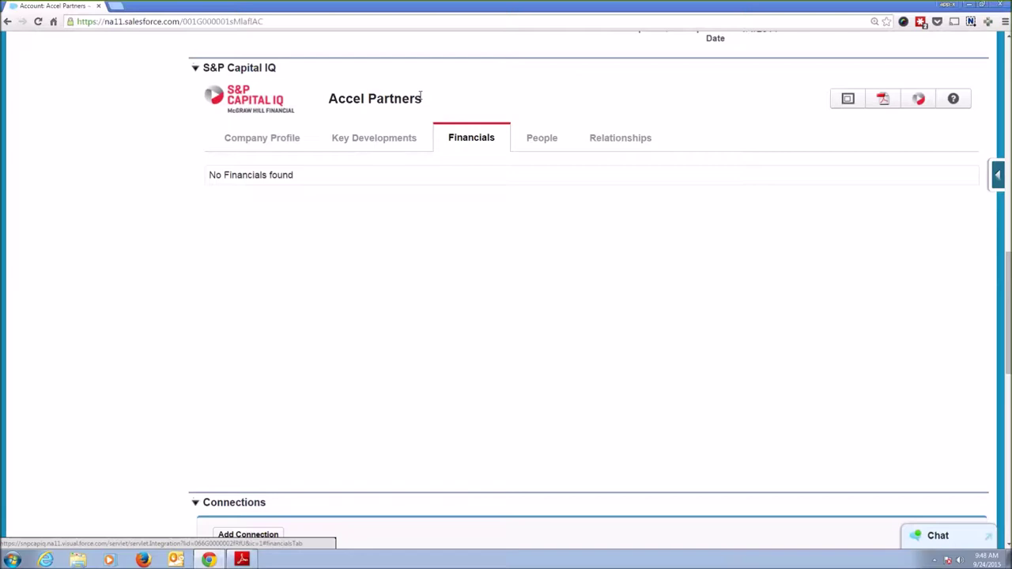
- Add all professionals on the first page of the S&P Capital IQ people list to Salesforce as contacts
{"action": "left_click", "coordinate": [553, 141]}
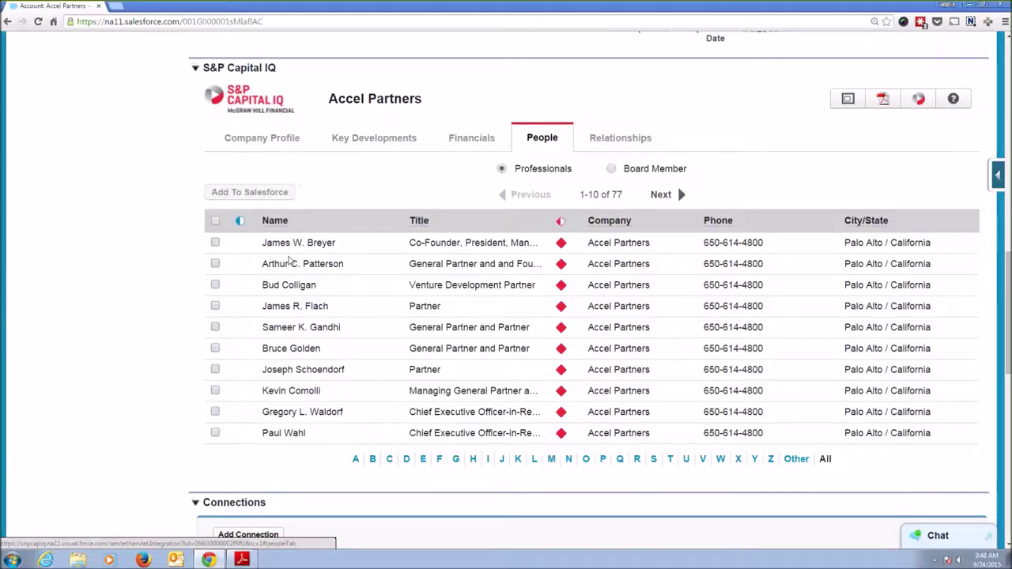
{"action": "left_click", "coordinate": [215, 222]}
{"action": "left_click", "coordinate": [216, 222]}
{"action": "left_click", "coordinate": [215, 243]}
{"action": "left_click", "coordinate": [215, 243]}
{"action": "left_click", "coordinate": [215, 223]}
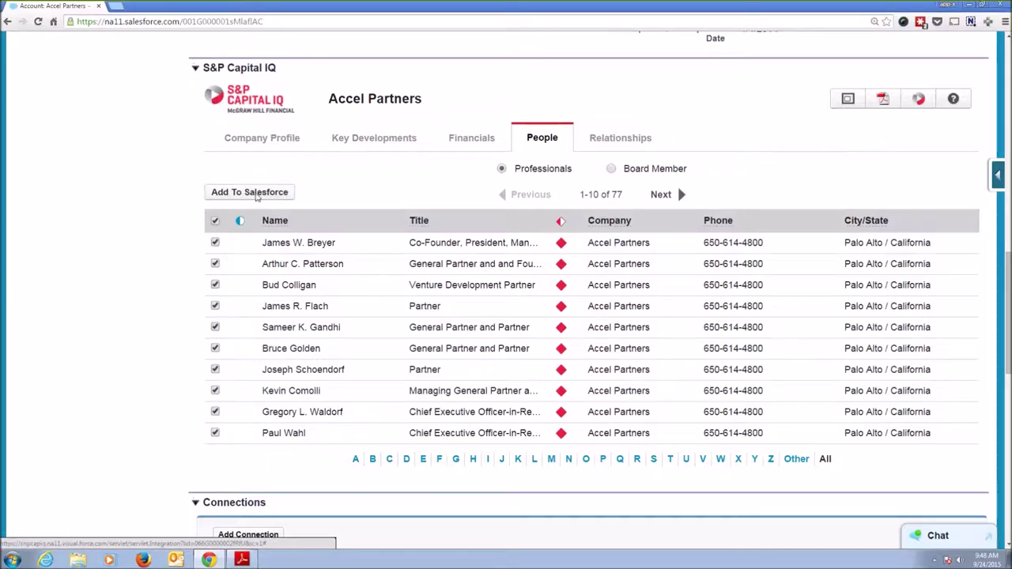
{"action": "left_click", "coordinate": [253, 193]}
{"action": "left_click", "coordinate": [585, 322]}
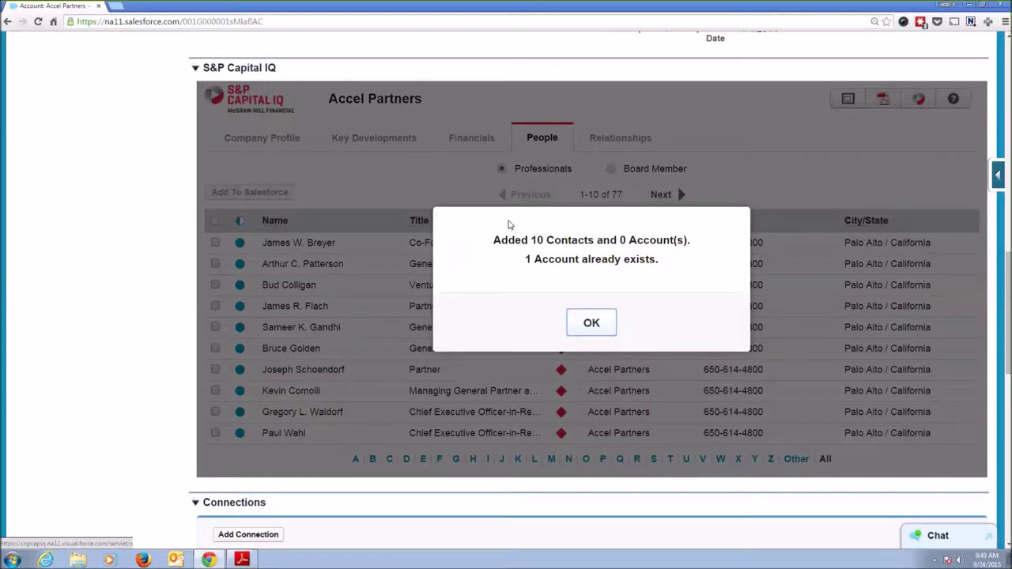
{"action": "left_click", "coordinate": [593, 323]}
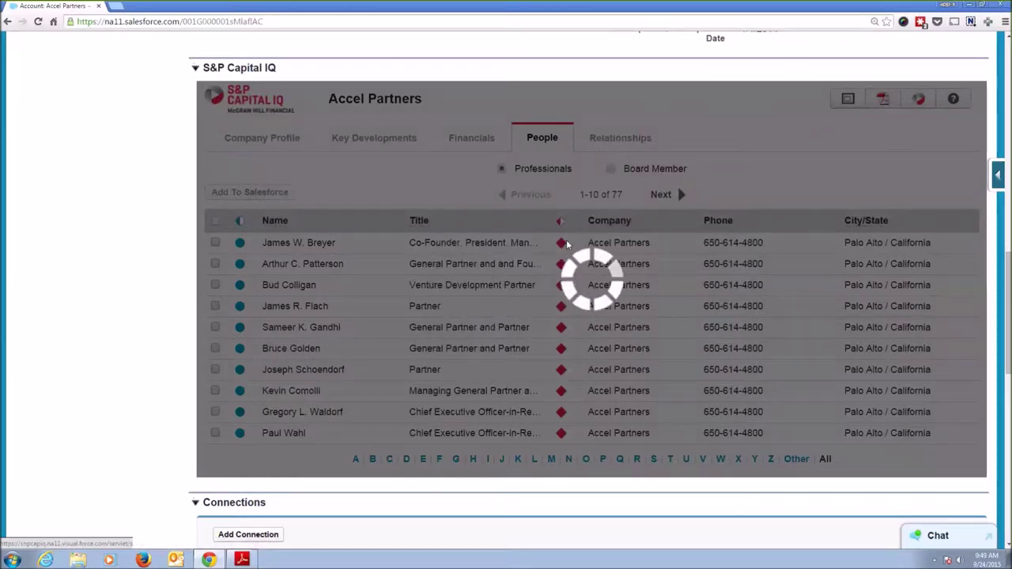
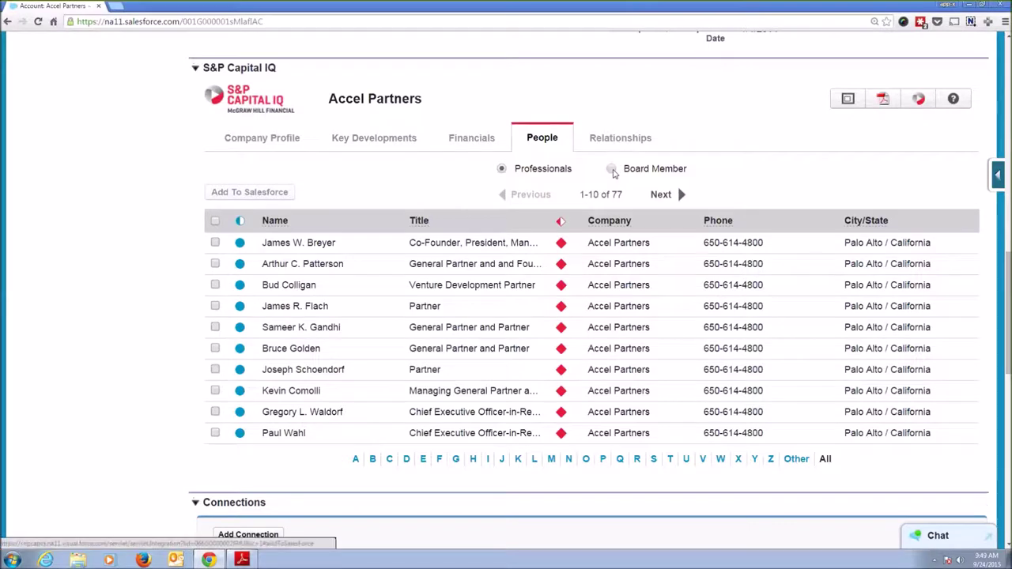
- View the company's board members and its subsidiary relationships in the S&P Capital IQ data
{"action": "left_click", "coordinate": [612, 169]}
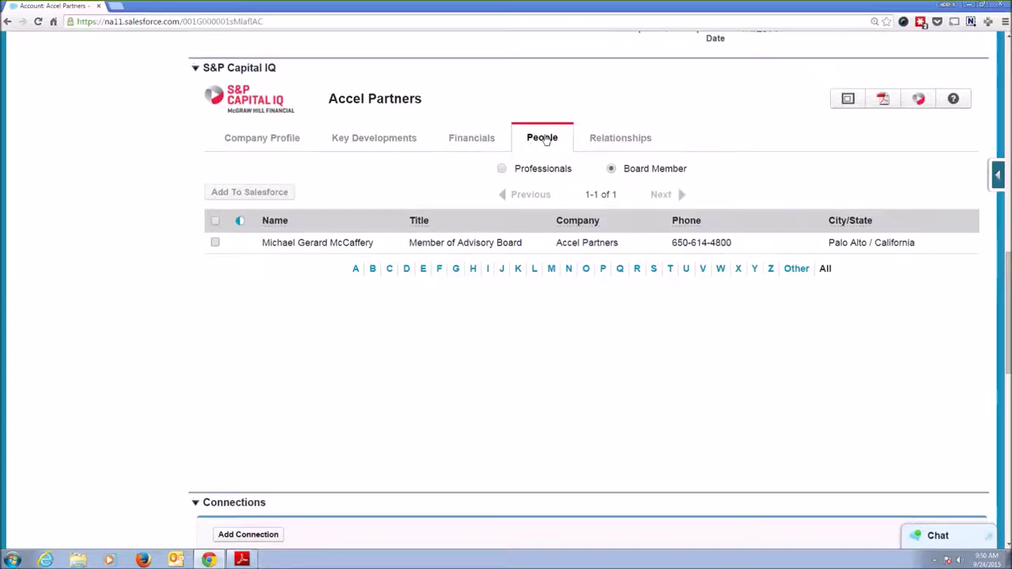
{"action": "left_click", "coordinate": [619, 140]}
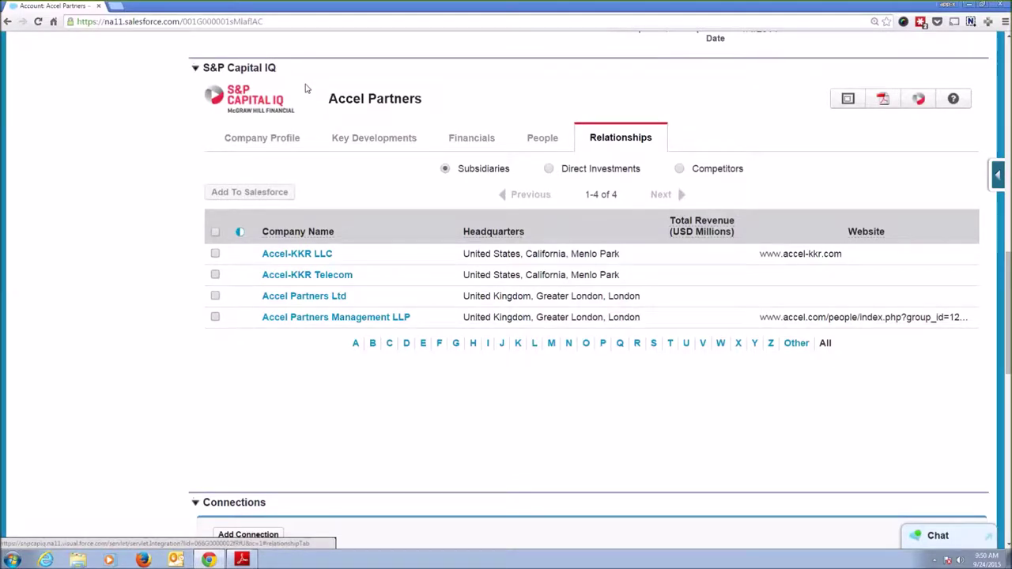
- Browse the first two pages of Accel Partners' direct investments in the S&P Capital IQ relationships and return to the first page
{"action": "left_click", "coordinate": [550, 170]}
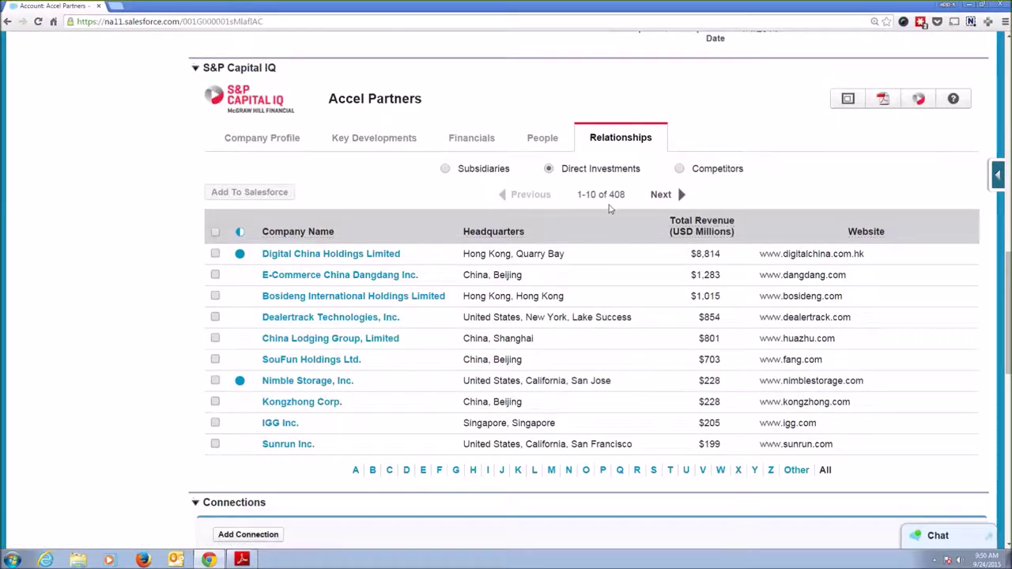
{"action": "left_click_drag", "start_coordinate": [578, 196], "coordinate": [627, 194]}
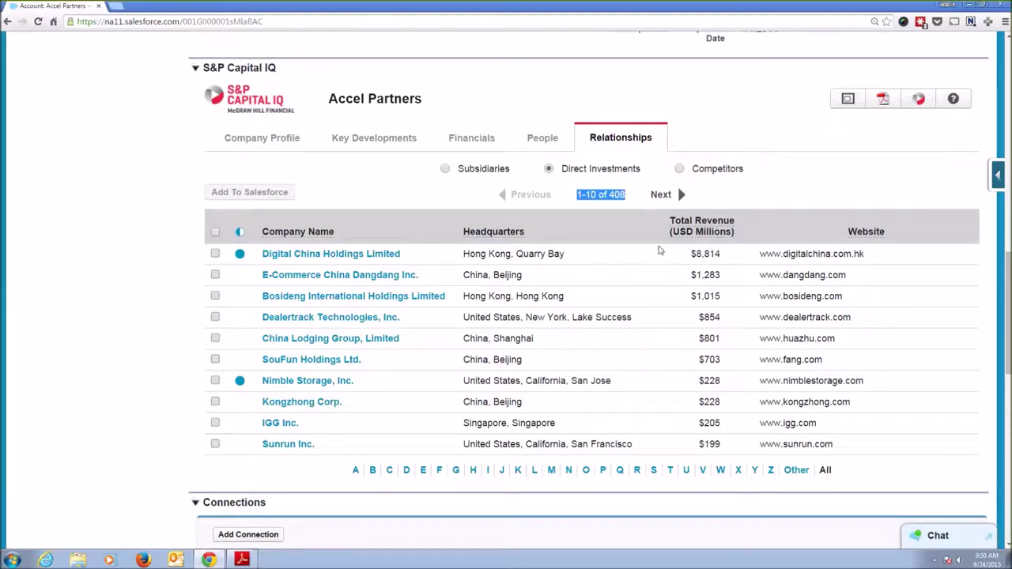
{"action": "left_click", "coordinate": [660, 195]}
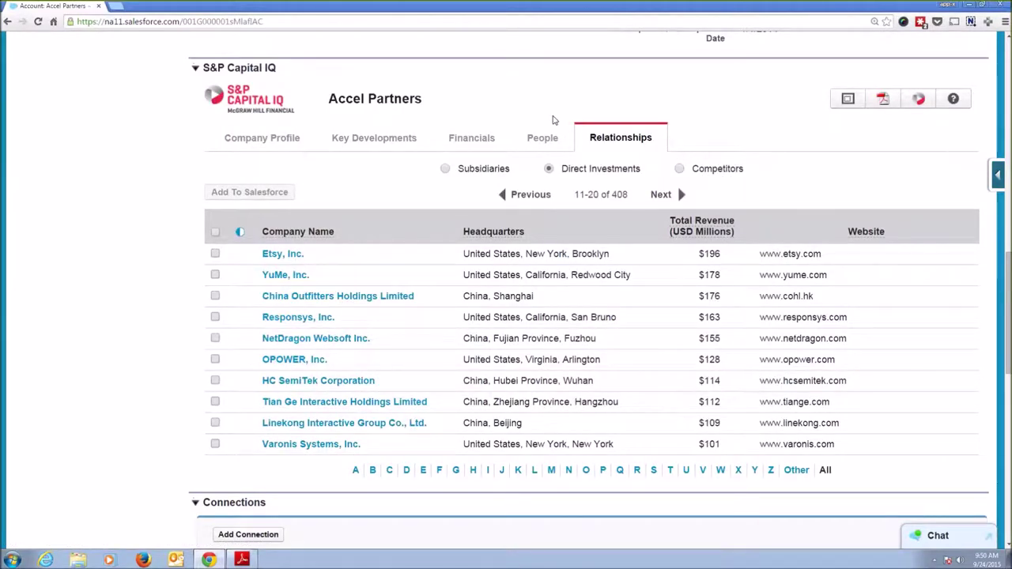
{"action": "left_click", "coordinate": [526, 194]}
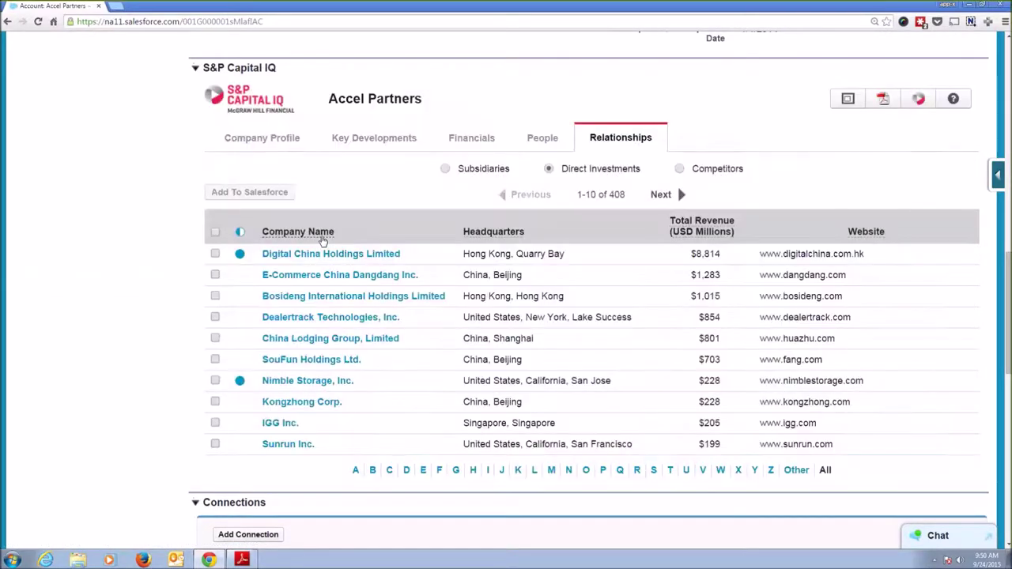
- Add all ten direct-investment companies on the first page to Salesforce as accounts
{"action": "left_click", "coordinate": [215, 232]}
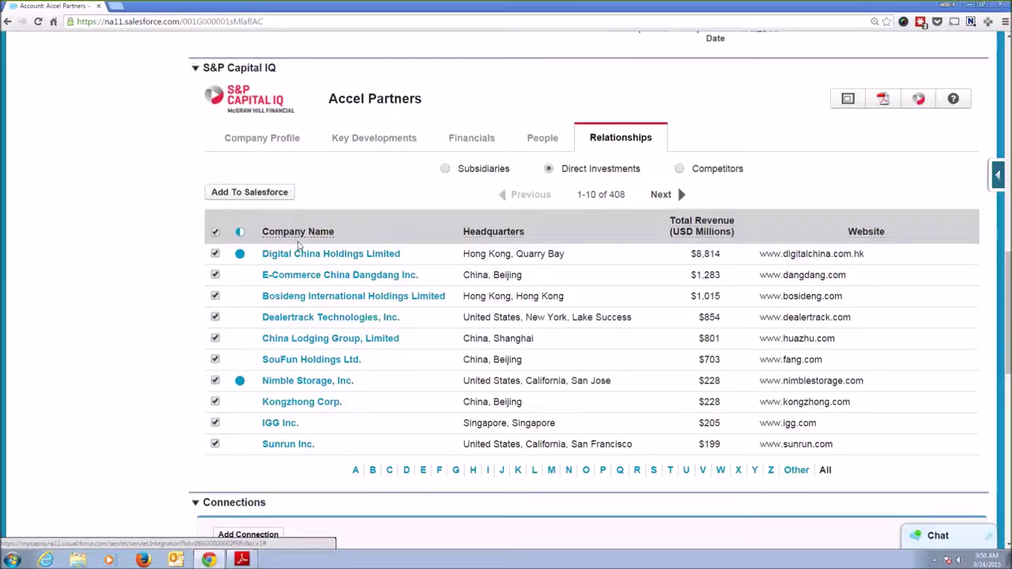
{"action": "mouse_move", "coordinate": [305, 256]}
{"action": "left_click", "coordinate": [237, 199]}
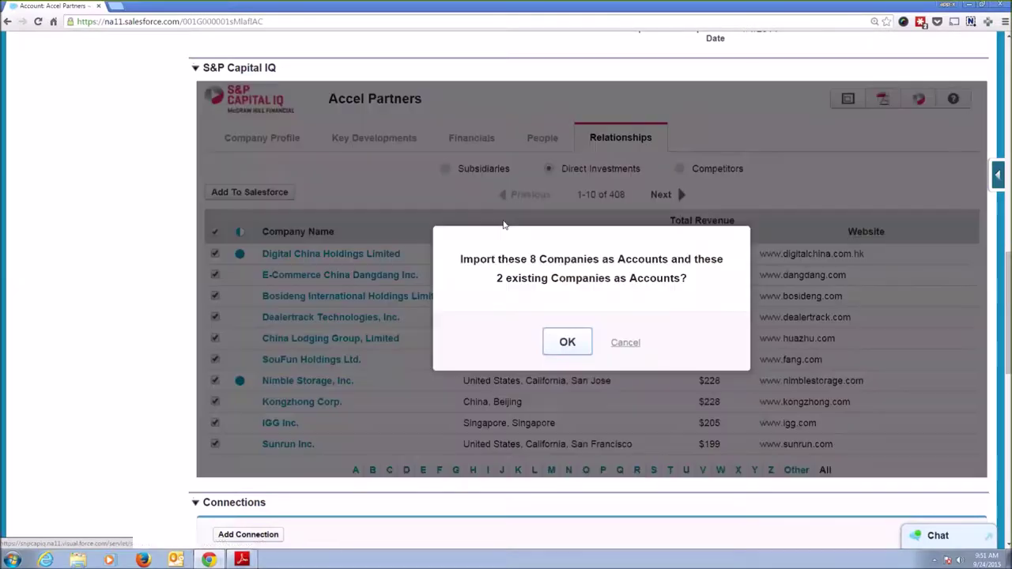
{"action": "left_click", "coordinate": [569, 348]}
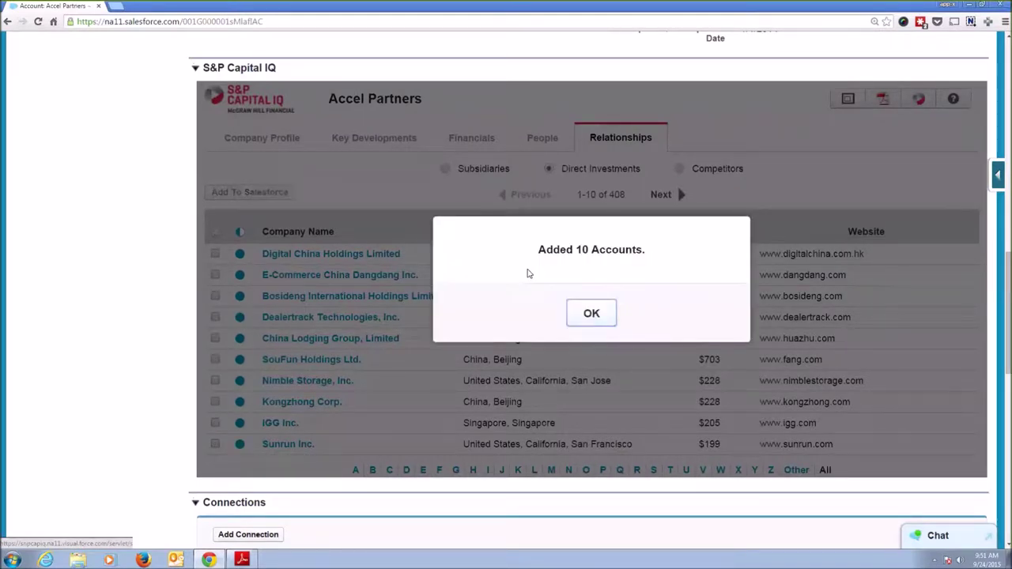
{"action": "left_click", "coordinate": [601, 316]}
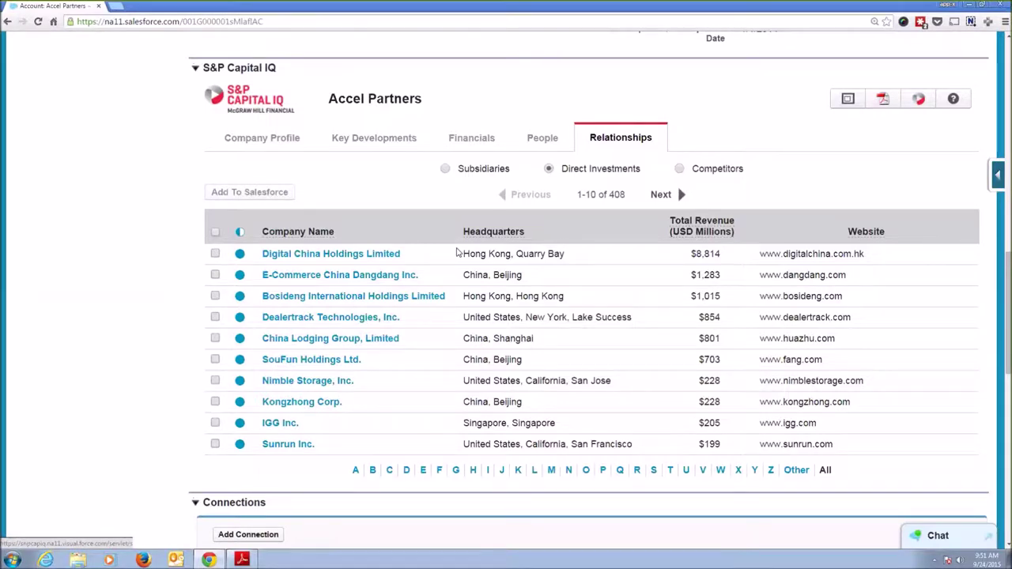
- View the direct investments in the full-screen S&P Capital IQ page and return to the Accel Partners account
{"action": "scroll", "coordinate": [456, 252], "scroll_direction": "down", "scroll_amount": 1}
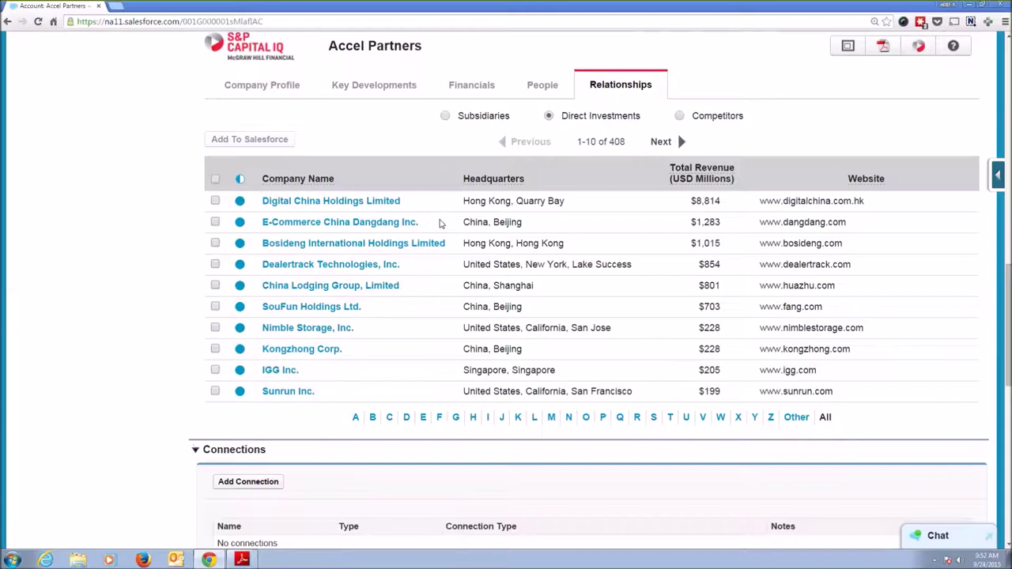
{"action": "scroll", "coordinate": [440, 224], "scroll_direction": "up", "scroll_amount": 1}
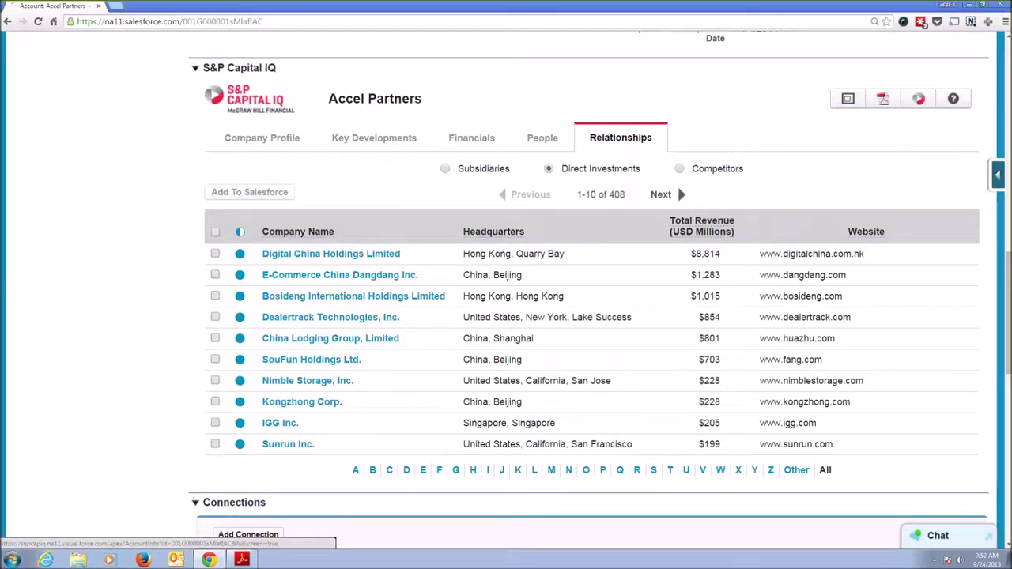
{"action": "left_click", "coordinate": [607, 92]}
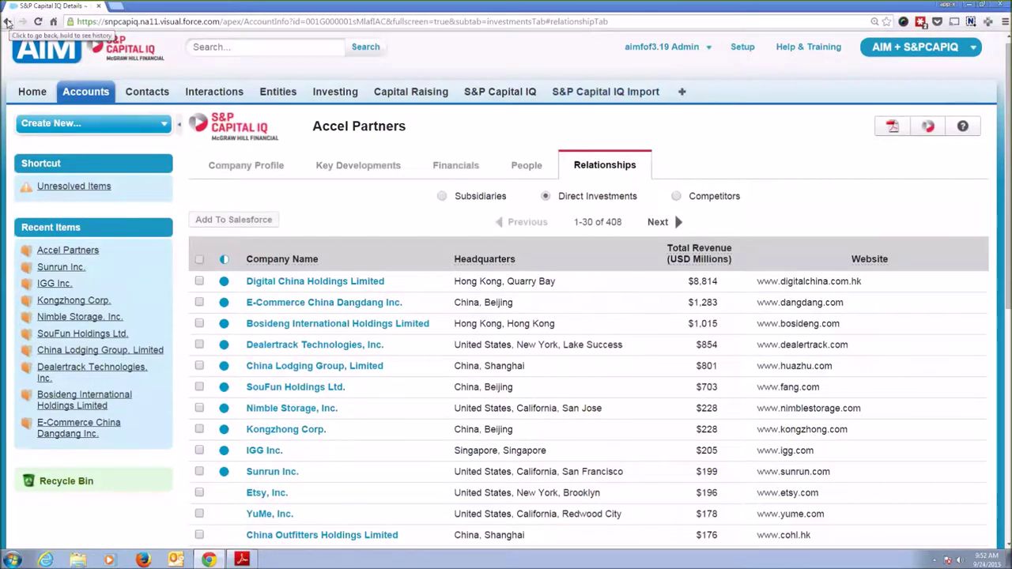
{"action": "left_click", "coordinate": [8, 22]}
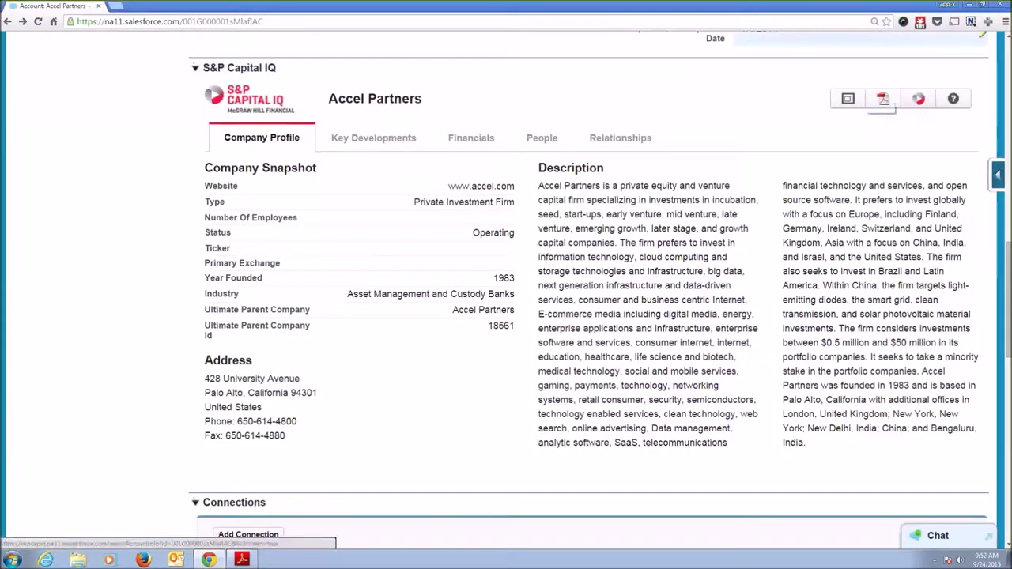
- Open the PDF tear sheet for Accel Partners, review its executives, financials and recent key developments, and close it
{"action": "left_click", "coordinate": [882, 98]}
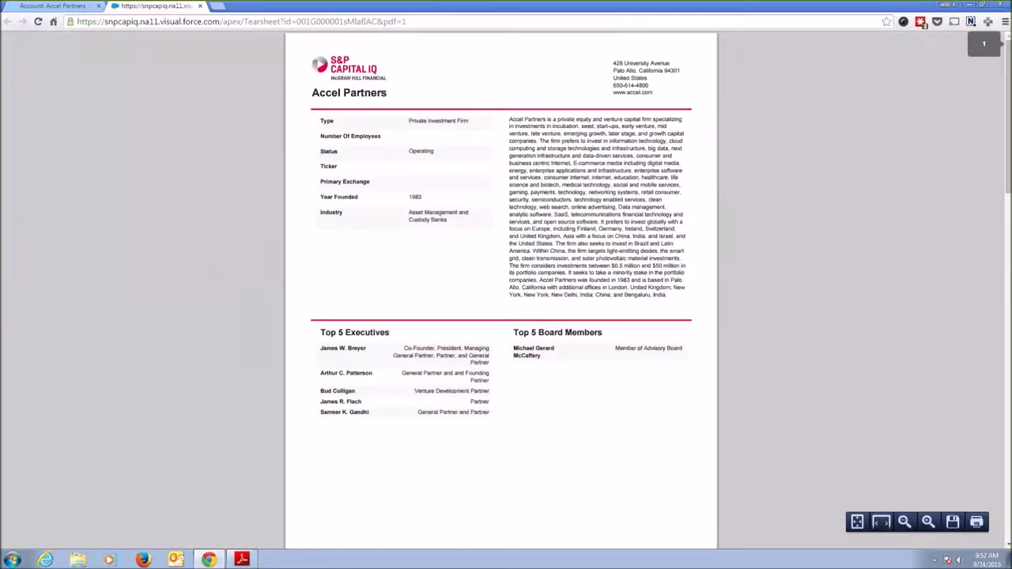
{"action": "scroll", "coordinate": [502, 285], "scroll_direction": "down", "scroll_amount": 5}
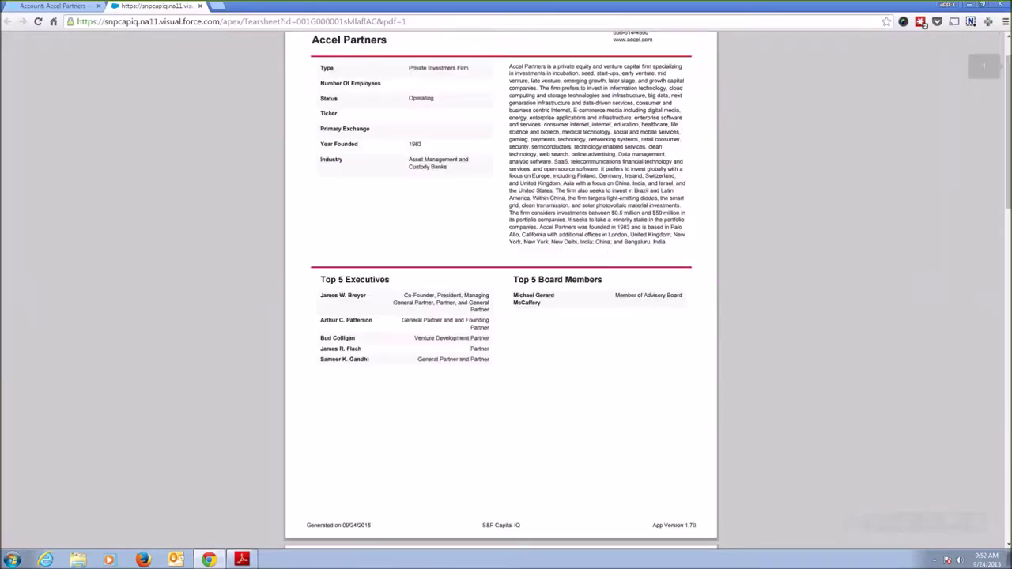
{"action": "scroll", "coordinate": [620, 182], "scroll_direction": "down", "scroll_amount": 4}
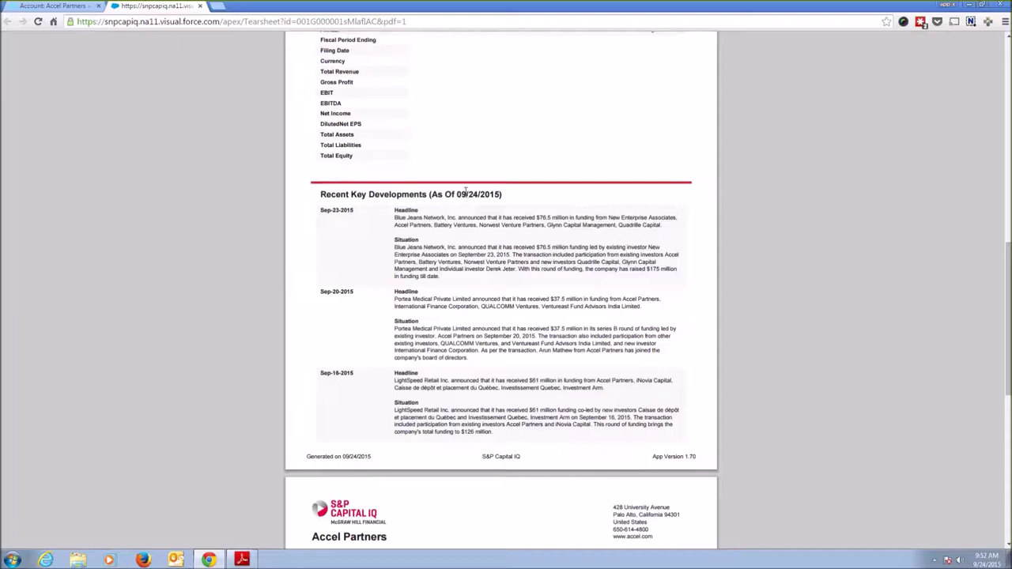
{"action": "scroll", "coordinate": [494, 198], "scroll_direction": "down", "scroll_amount": 3}
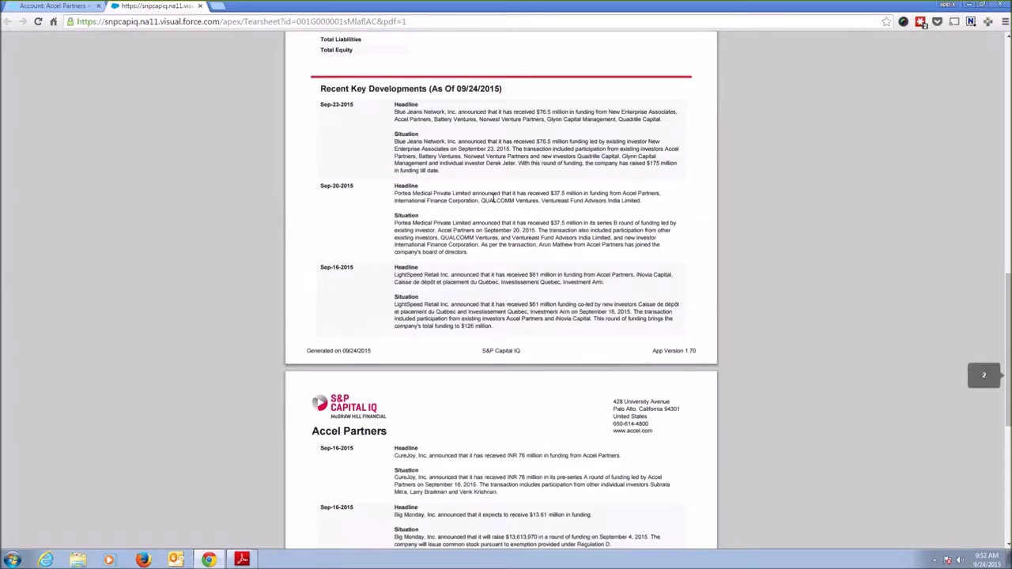
{"action": "scroll", "coordinate": [493, 198], "scroll_direction": "up", "scroll_amount": 17}
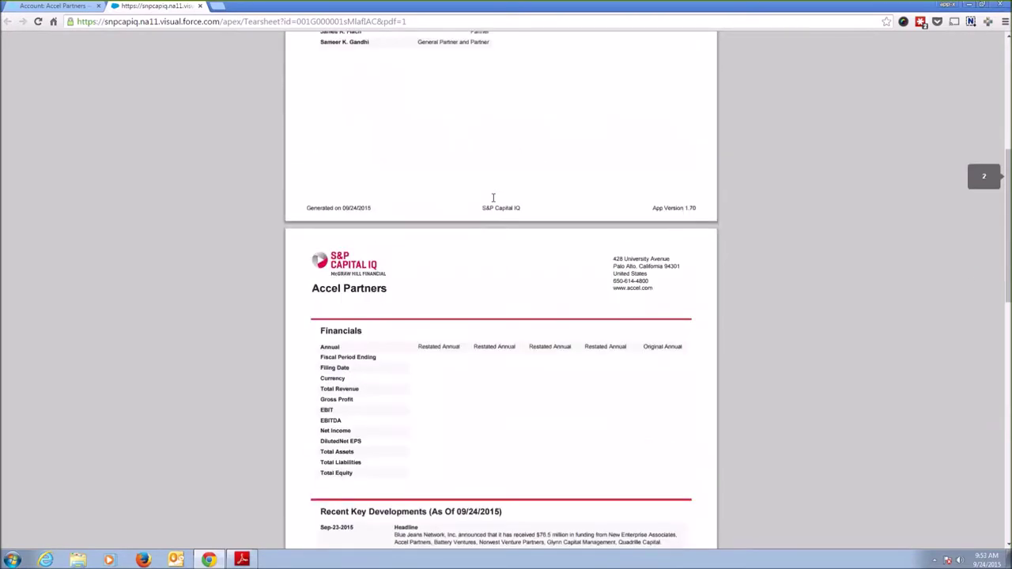
{"action": "scroll", "coordinate": [493, 198], "scroll_direction": "up", "scroll_amount": 6}
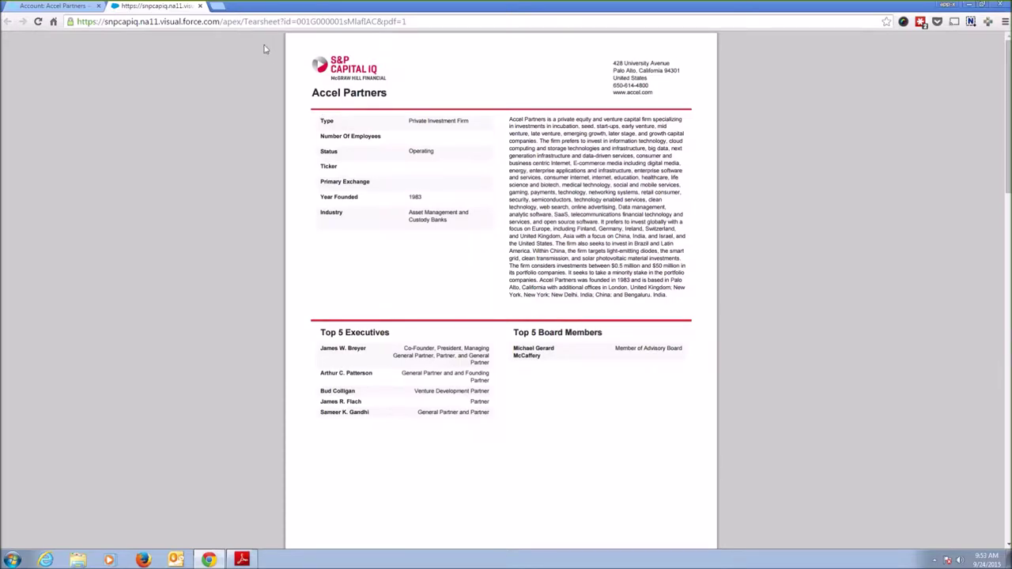
{"action": "middle_click", "coordinate": [180, 6]}
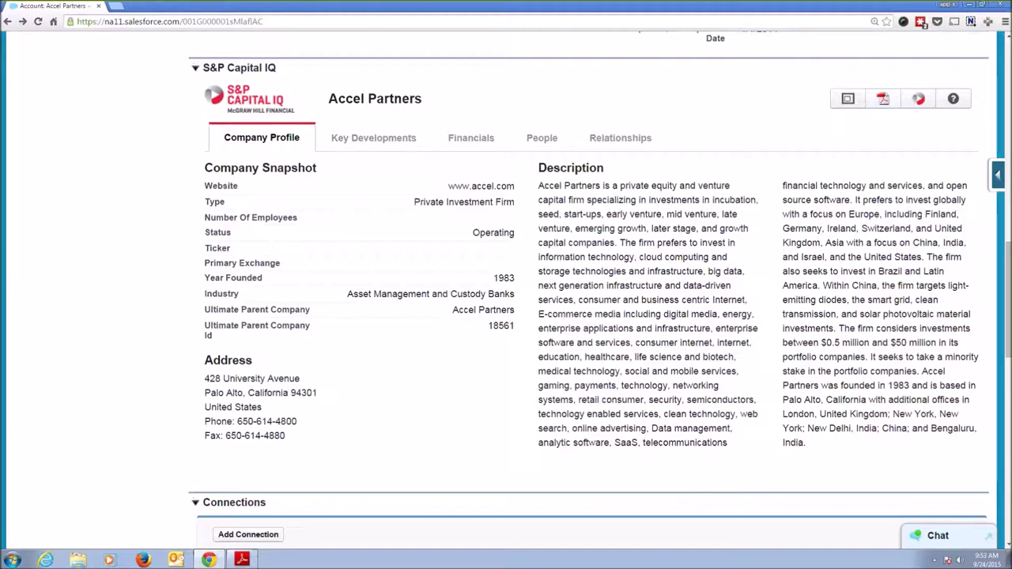
- Create a new account named Uber with the Operating Company record type
{"action": "scroll", "coordinate": [548, 141], "scroll_direction": "down", "scroll_amount": 1}
{"action": "scroll", "coordinate": [552, 146], "scroll_direction": "down", "scroll_amount": 2}
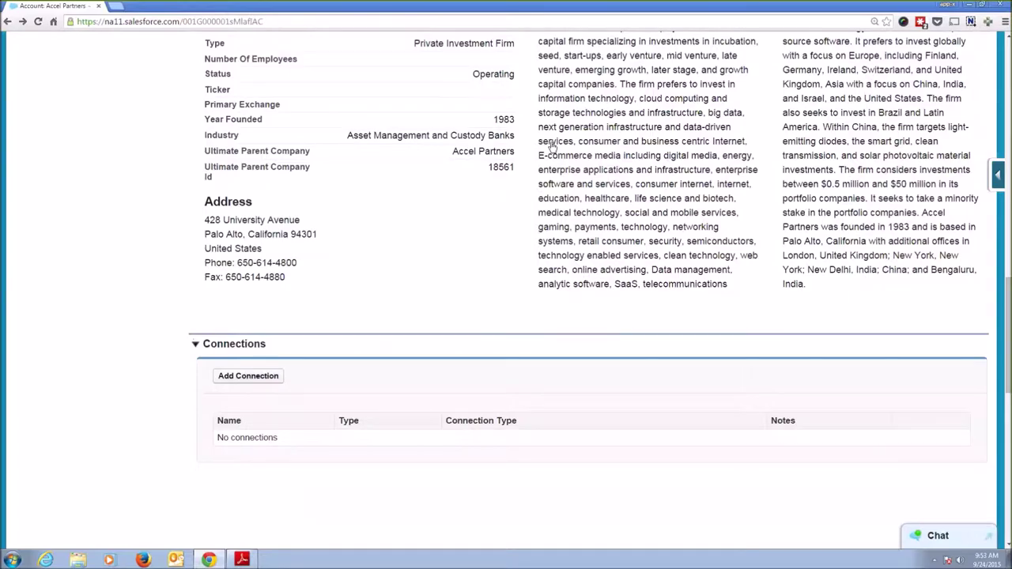
{"action": "scroll", "coordinate": [551, 147], "scroll_direction": "up", "scroll_amount": 7}
{"action": "scroll", "coordinate": [552, 147], "scroll_direction": "up", "scroll_amount": 13}
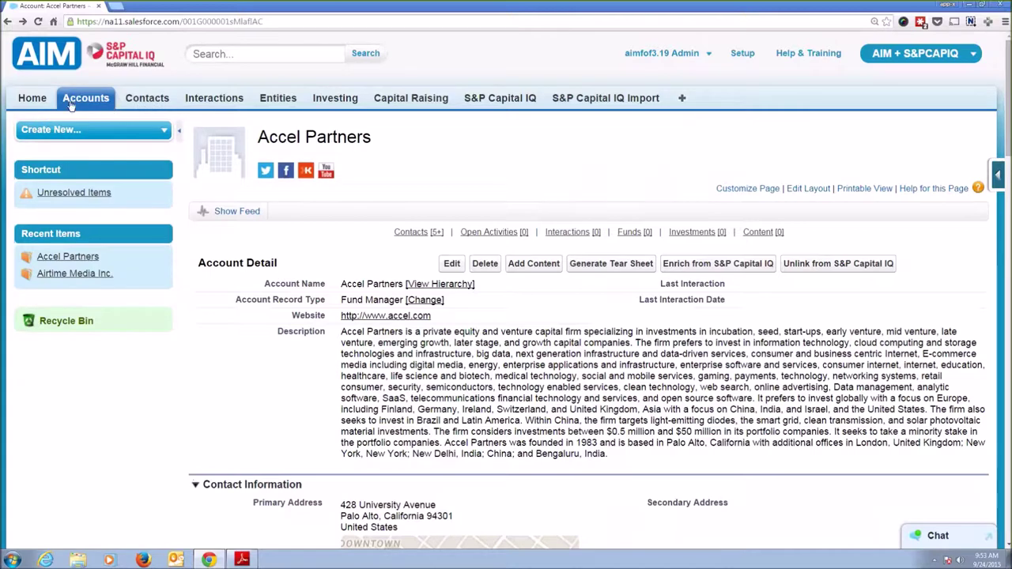
{"action": "left_click", "coordinate": [50, 129]}
{"action": "left_click", "coordinate": [49, 188]}
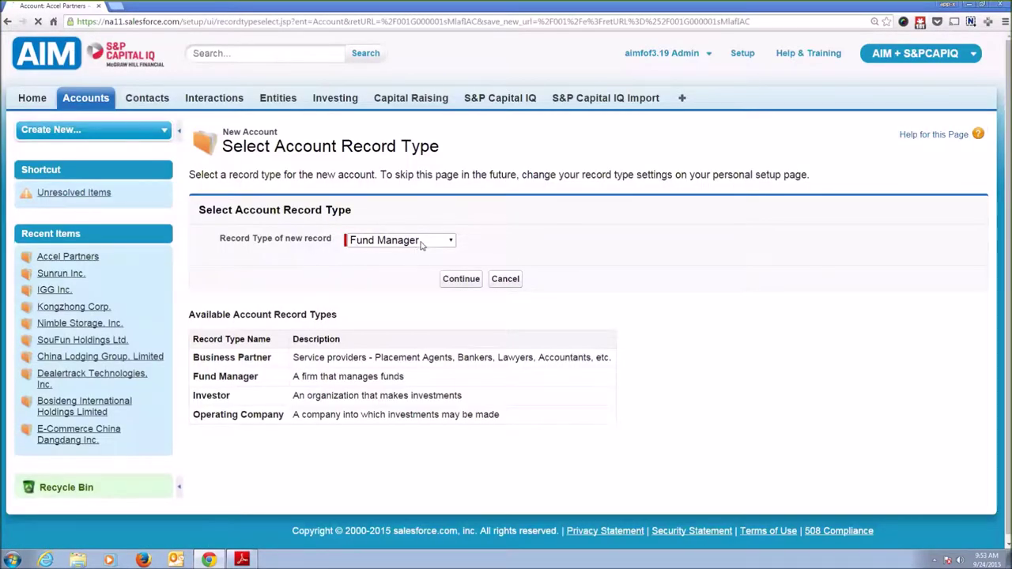
{"action": "left_click", "coordinate": [402, 241]}
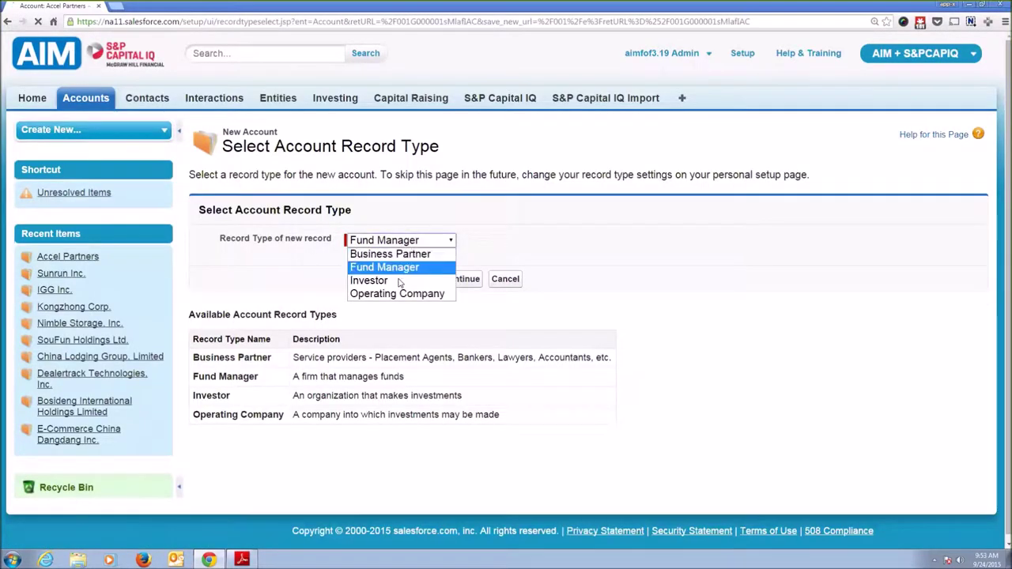
{"action": "left_click", "coordinate": [400, 293]}
{"action": "key", "text": "Return"}
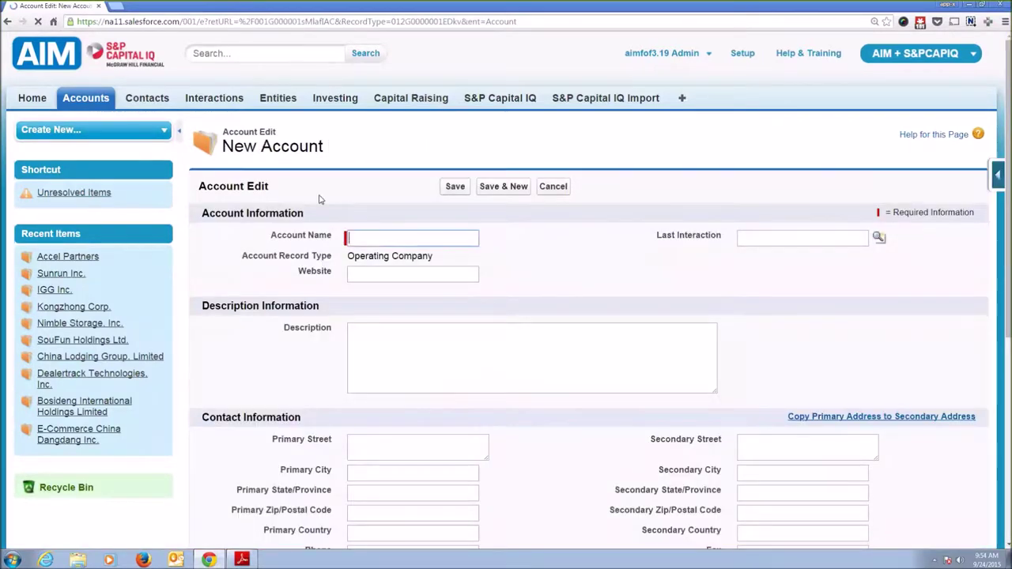
{"action": "type", "text": "Uber"}
{"action": "left_click", "coordinate": [481, 204]}
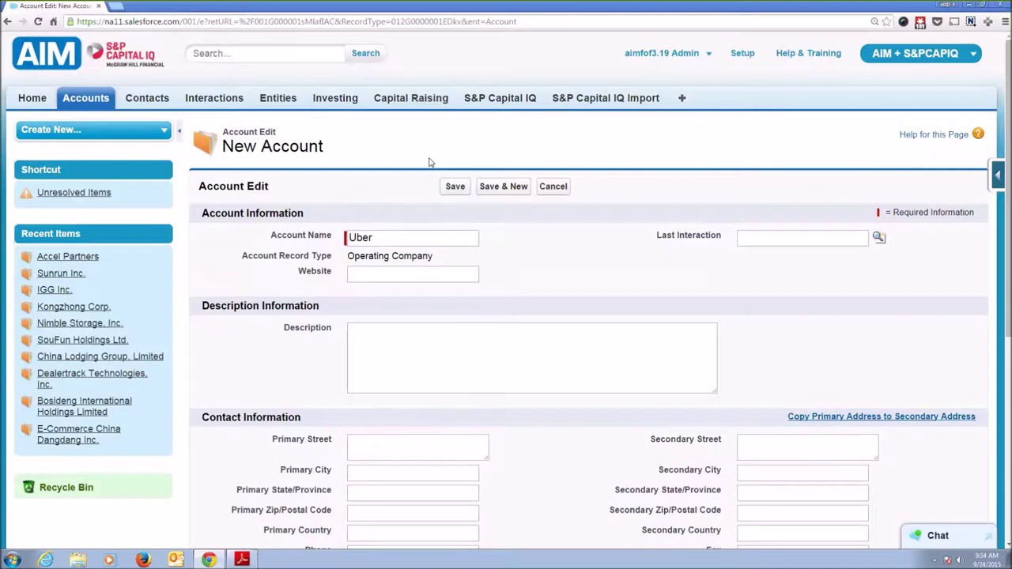
{"action": "left_click", "coordinate": [448, 189]}
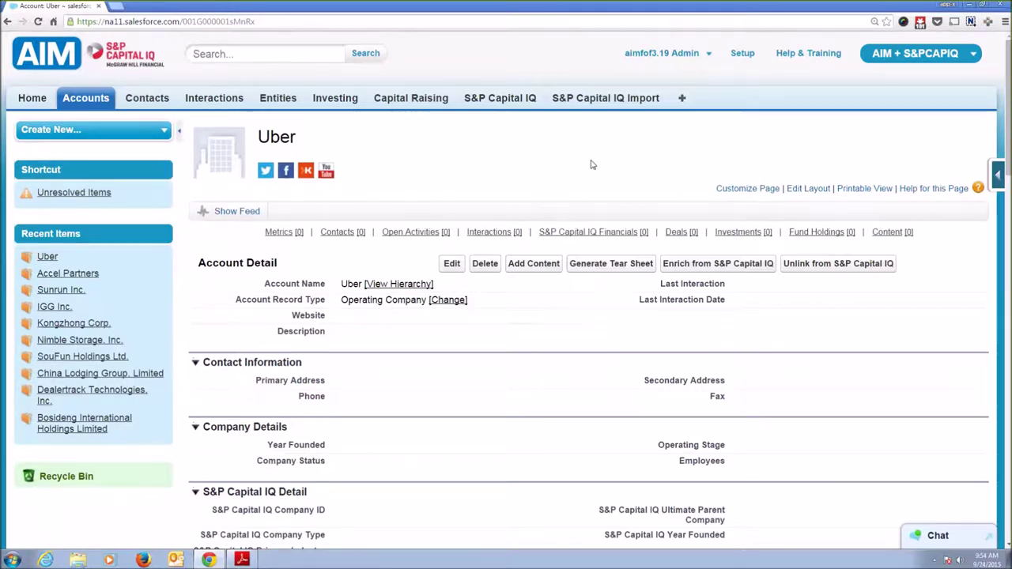
- Link the Uber account to Uber Technologies, Inc. in S&P Capital IQ and enrich all available fields with the S&P Capital IQ values
{"action": "left_click", "coordinate": [718, 263]}
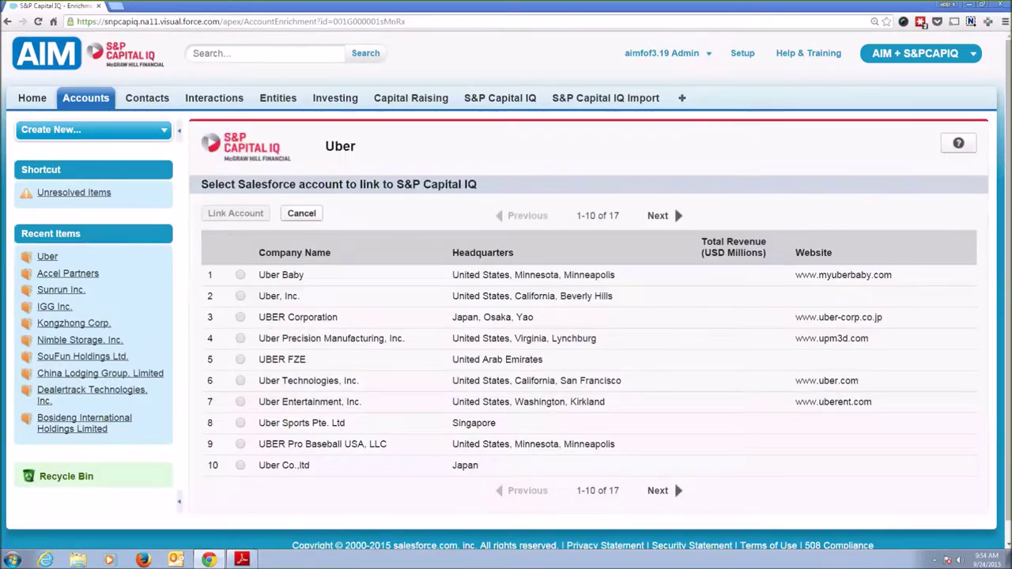
{"action": "left_click", "coordinate": [241, 381]}
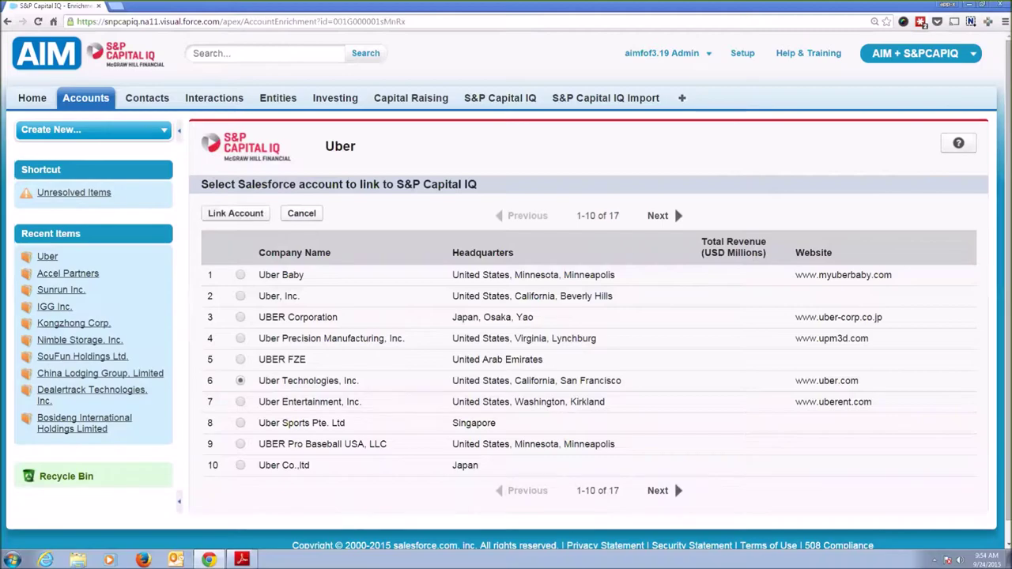
{"action": "left_click", "coordinate": [238, 215]}
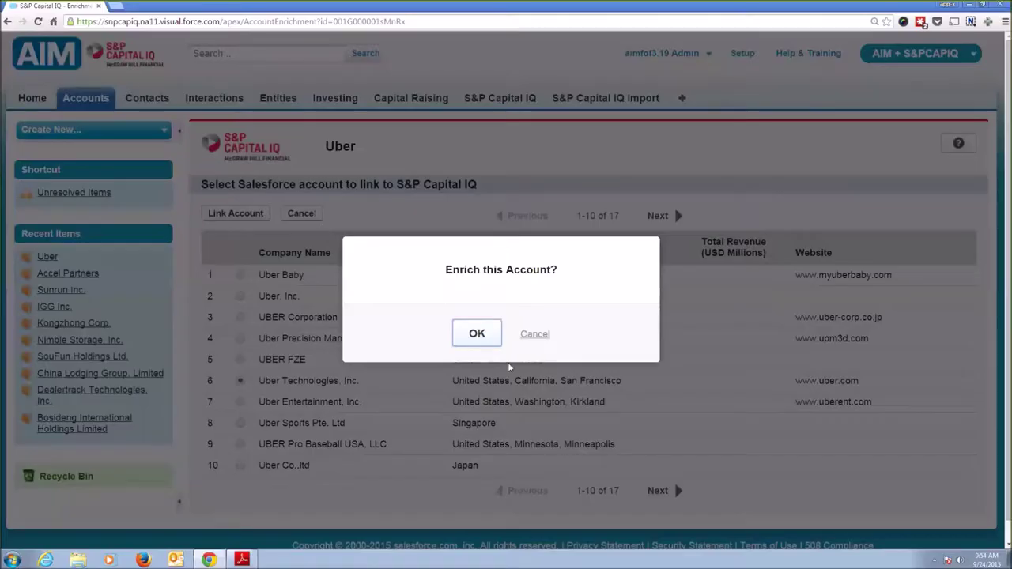
{"action": "left_click", "coordinate": [477, 335]}
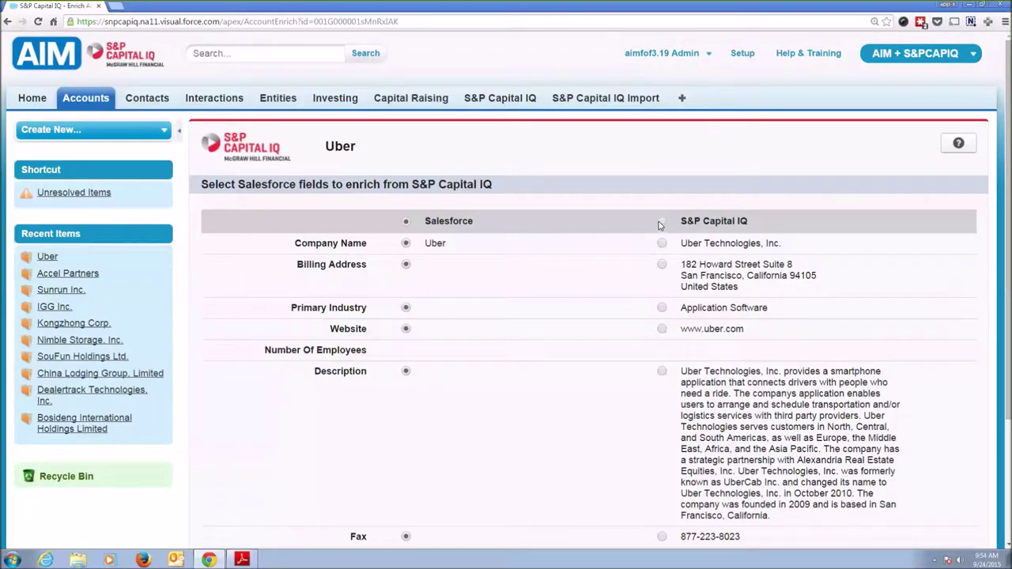
{"action": "left_click", "coordinate": [661, 223]}
{"action": "scroll", "coordinate": [660, 226], "scroll_direction": "down", "scroll_amount": 3}
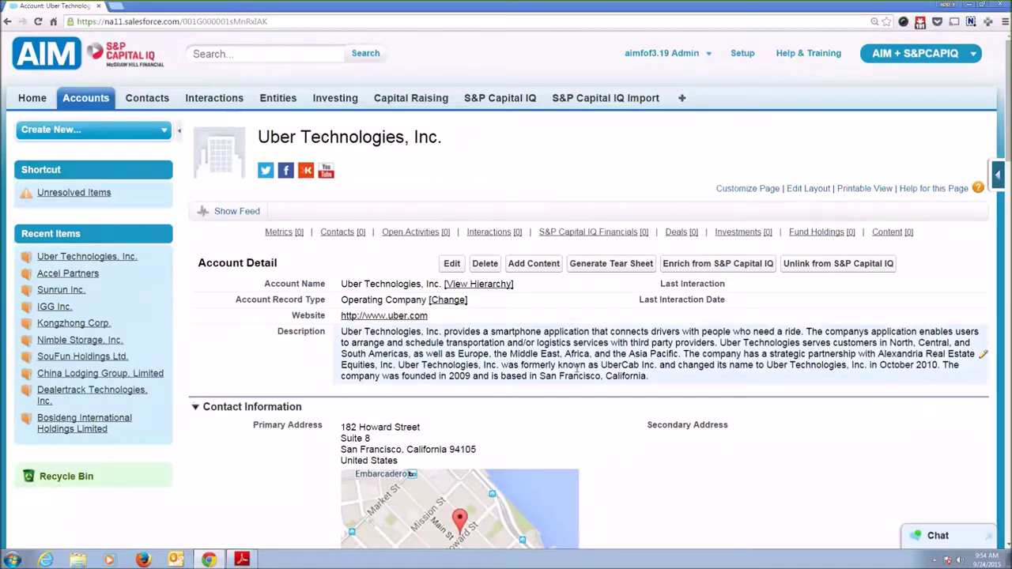
- Review the enriched Uber Technologies account's details and its S&P Capital IQ company profile, key developments and financials
{"action": "scroll", "coordinate": [577, 369], "scroll_direction": "down", "scroll_amount": 7}
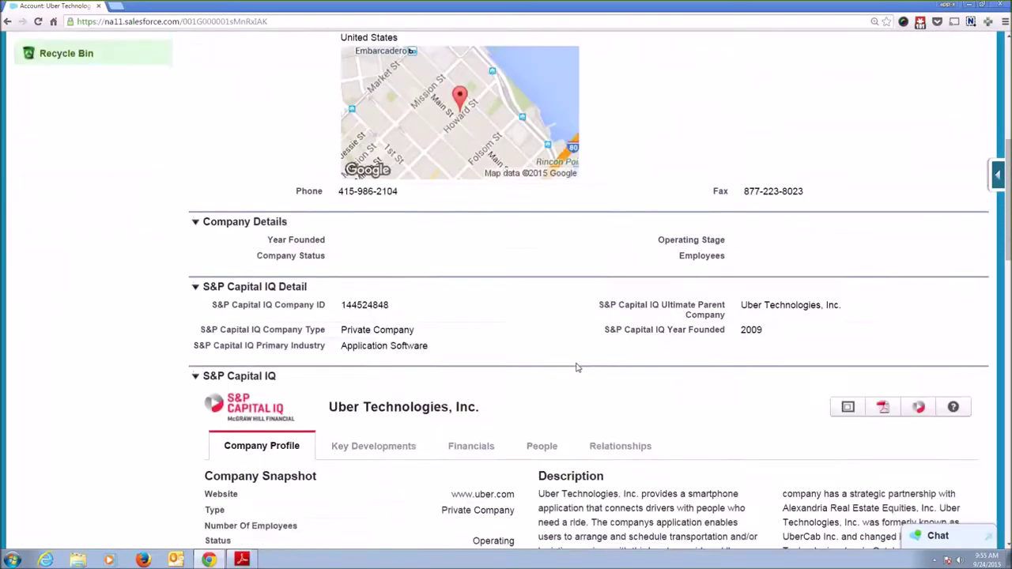
{"action": "scroll", "coordinate": [577, 368], "scroll_direction": "down", "scroll_amount": 1}
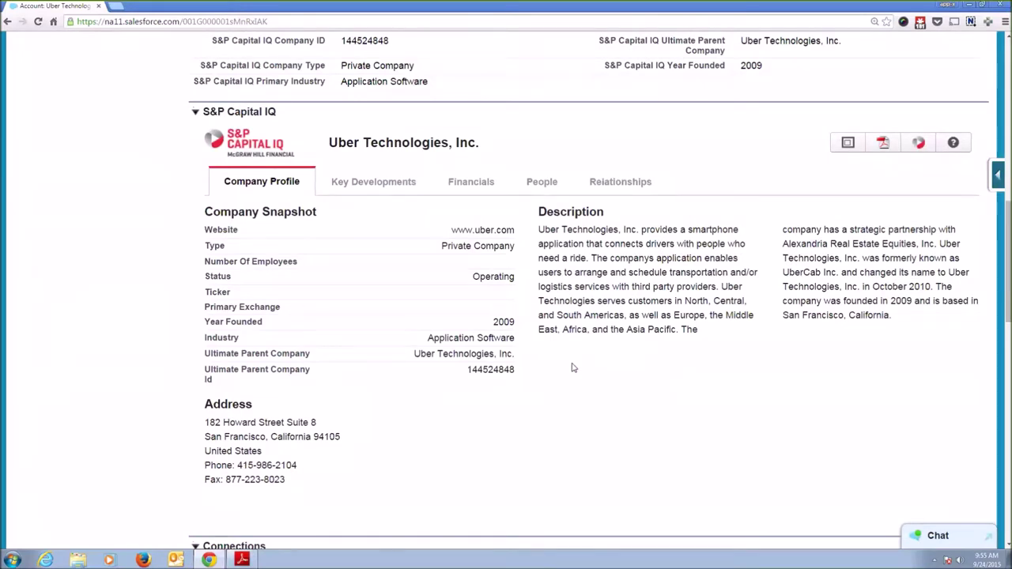
{"action": "left_click", "coordinate": [397, 187]}
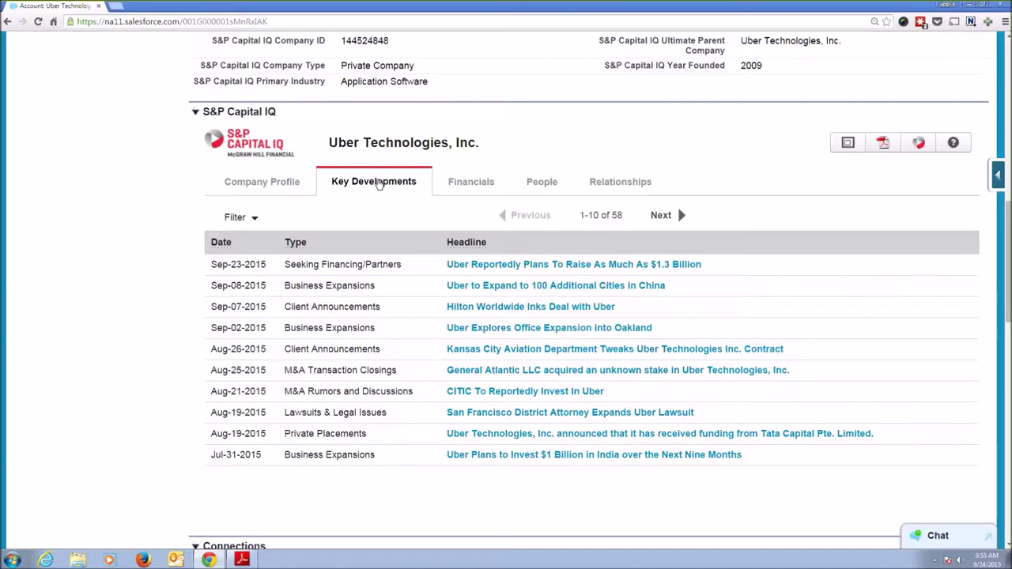
{"action": "left_click", "coordinate": [467, 184]}
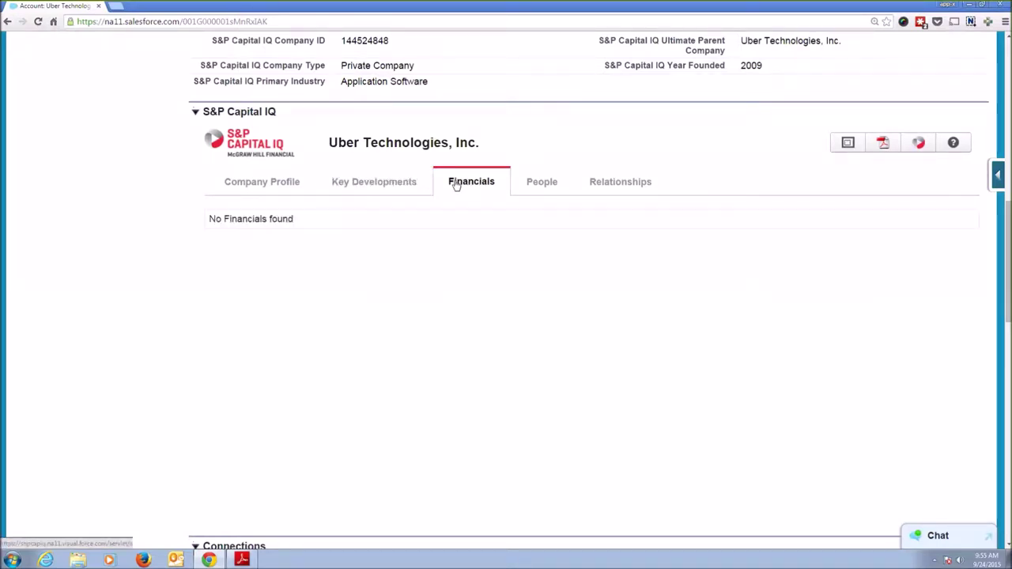
- Review Uber Technologies' professionals, subsidiaries and competitors in its S&P Capital IQ section
{"action": "left_click", "coordinate": [542, 188]}
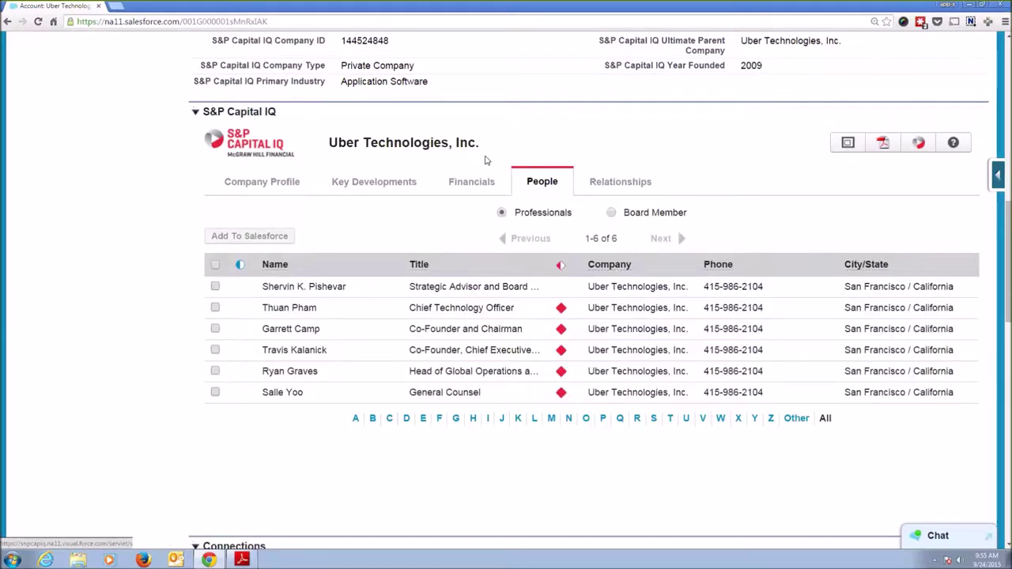
{"action": "left_click", "coordinate": [634, 183]}
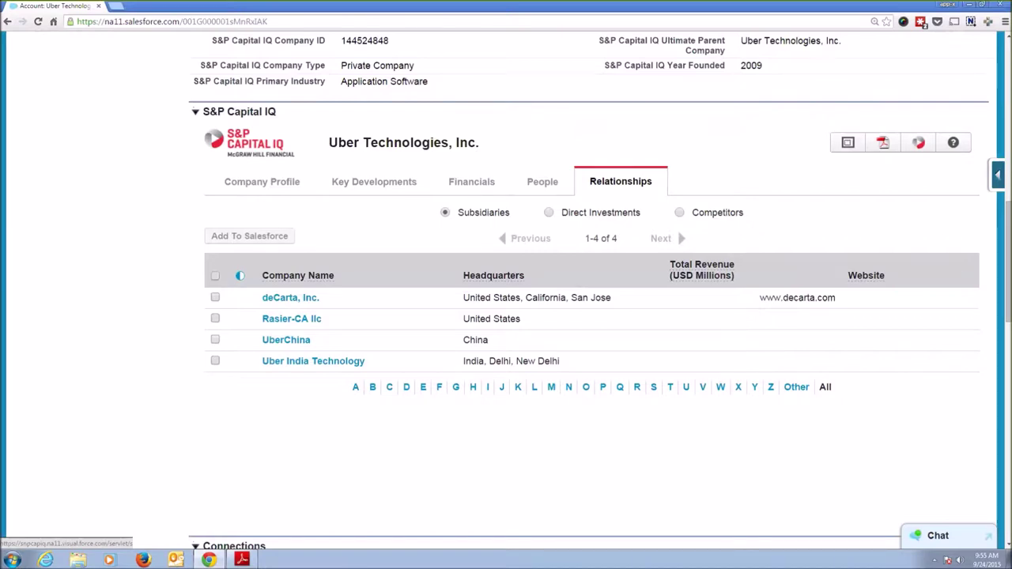
{"action": "left_click", "coordinate": [679, 211]}
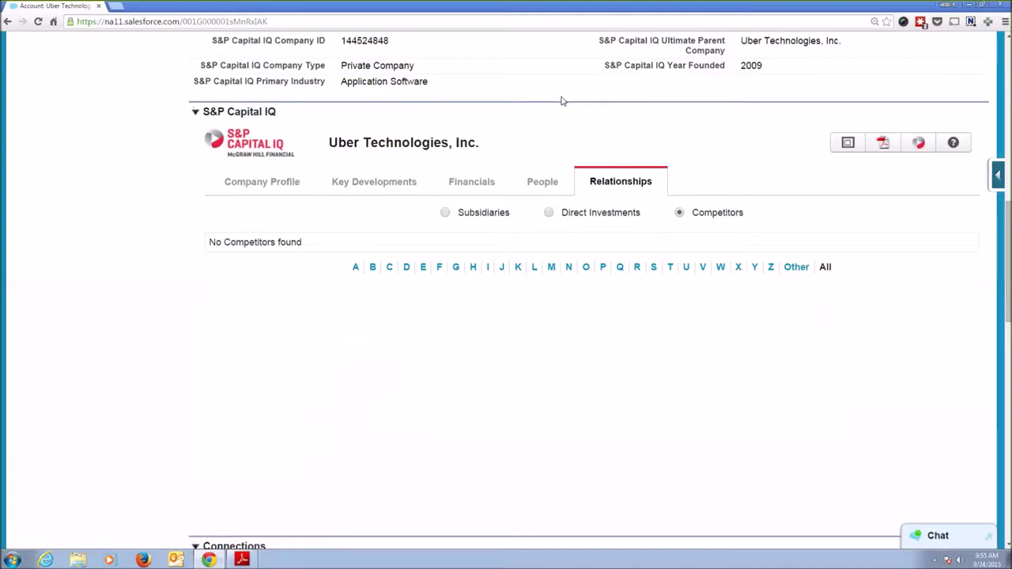
{"action": "scroll", "coordinate": [566, 135], "scroll_direction": "down", "scroll_amount": 4}
{"action": "scroll", "coordinate": [566, 141], "scroll_direction": "up", "scroll_amount": 4}
{"action": "scroll", "coordinate": [566, 143], "scroll_direction": "up", "scroll_amount": 6}
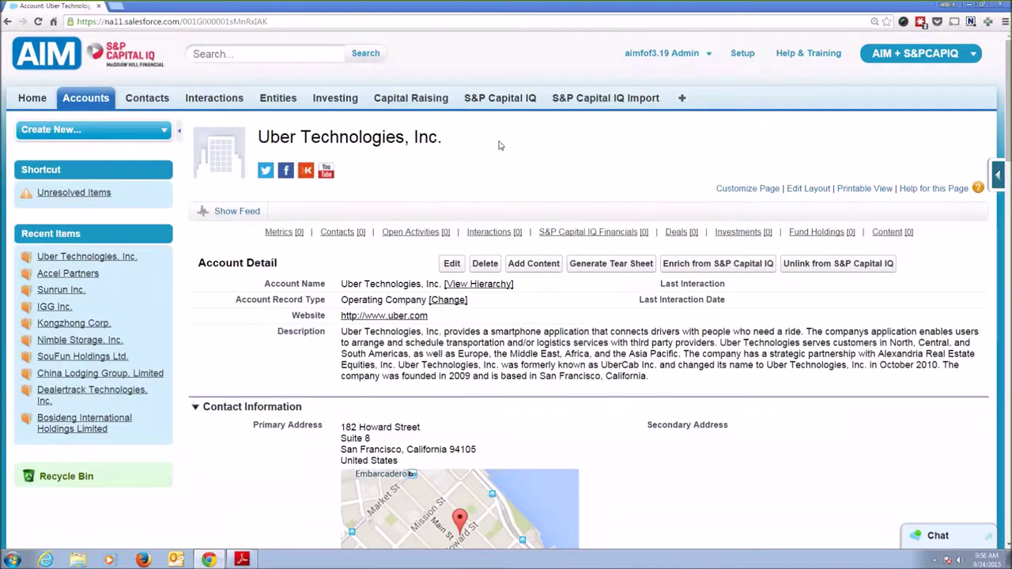
- Open the S&P Capital IQ company search and set the country filter to United States
{"action": "left_click", "coordinate": [499, 99]}
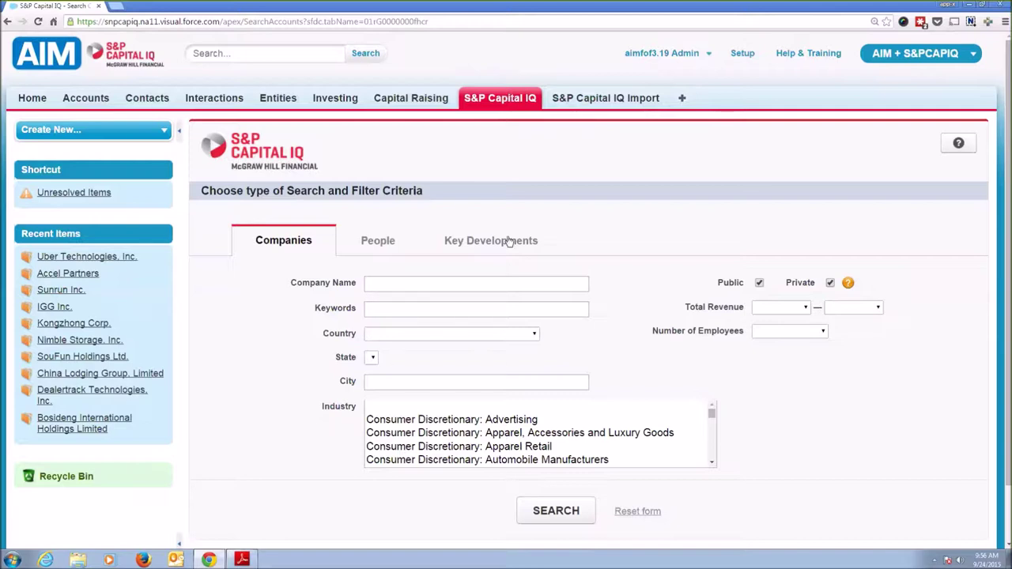
{"action": "left_click", "coordinate": [463, 334]}
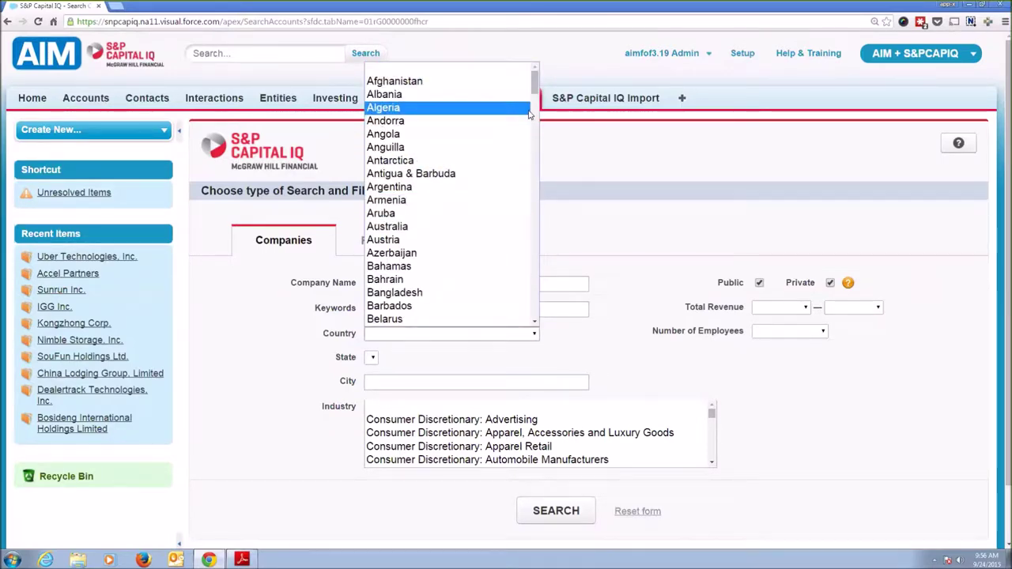
{"action": "left_click_drag", "start_coordinate": [535, 96], "coordinate": [531, 317]}
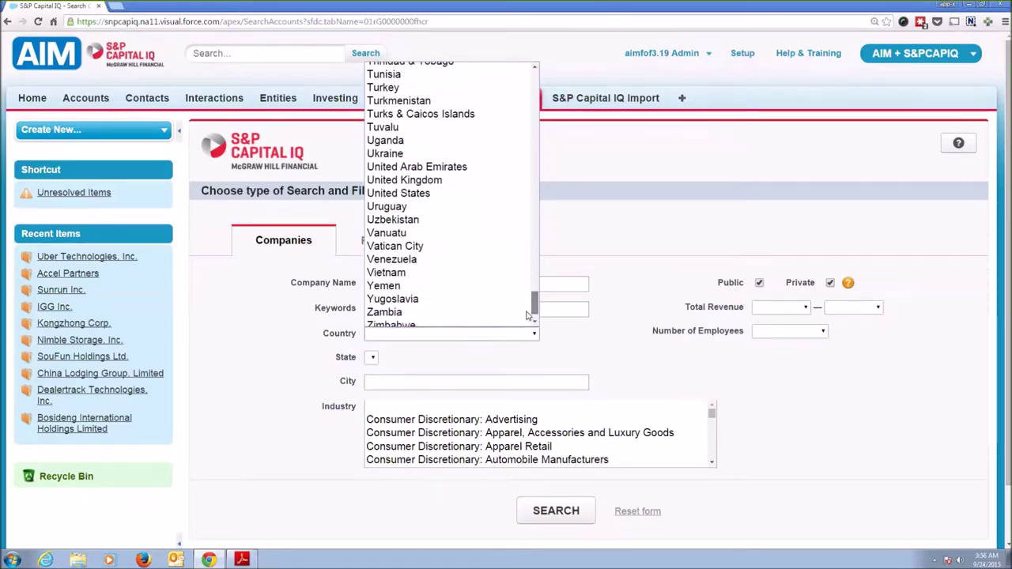
{"action": "left_click", "coordinate": [477, 198]}
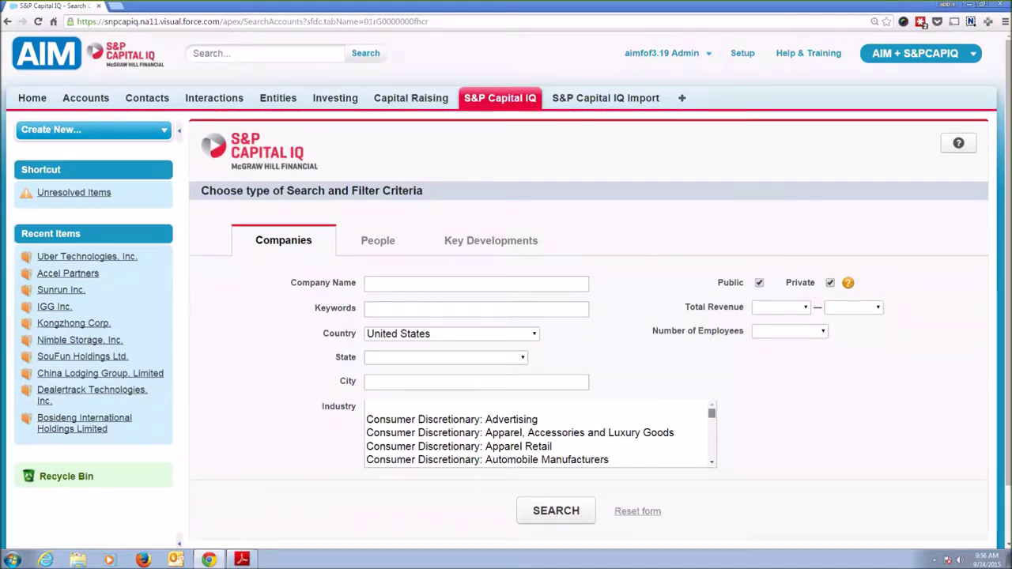
- Select the Financials industries Asset Management and Custody Banks and Diversified Capital Markets, and run the company search
{"action": "scroll", "coordinate": [540, 434], "scroll_direction": "down", "scroll_amount": 15}
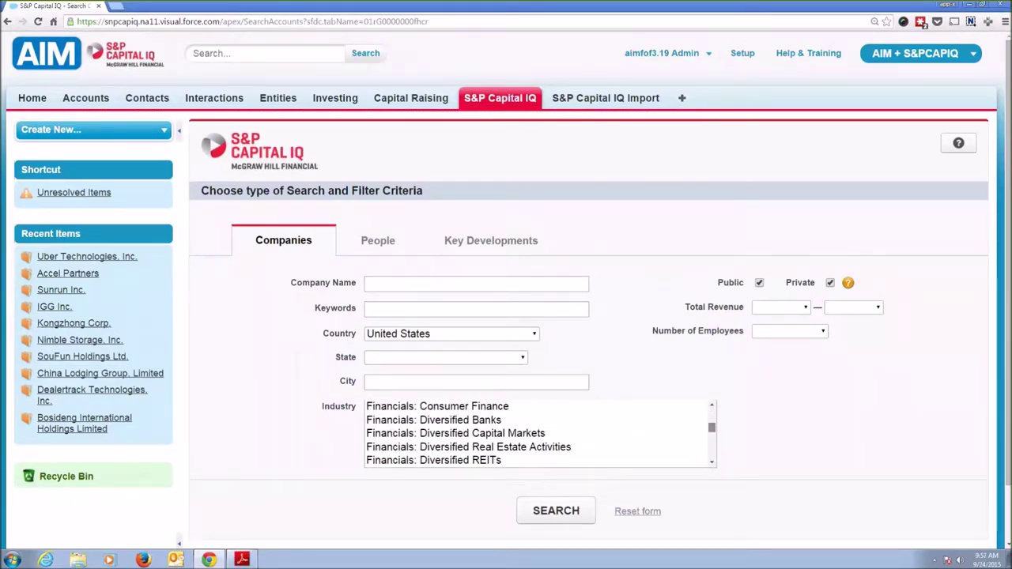
{"action": "scroll", "coordinate": [540, 433], "scroll_direction": "up", "scroll_amount": 1}
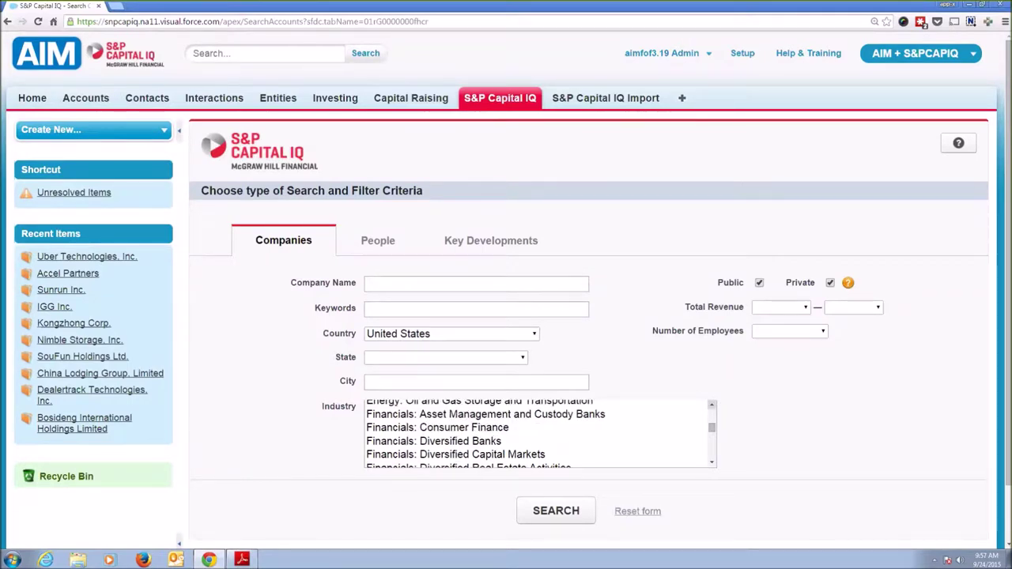
{"action": "left_click", "coordinate": [486, 414]}
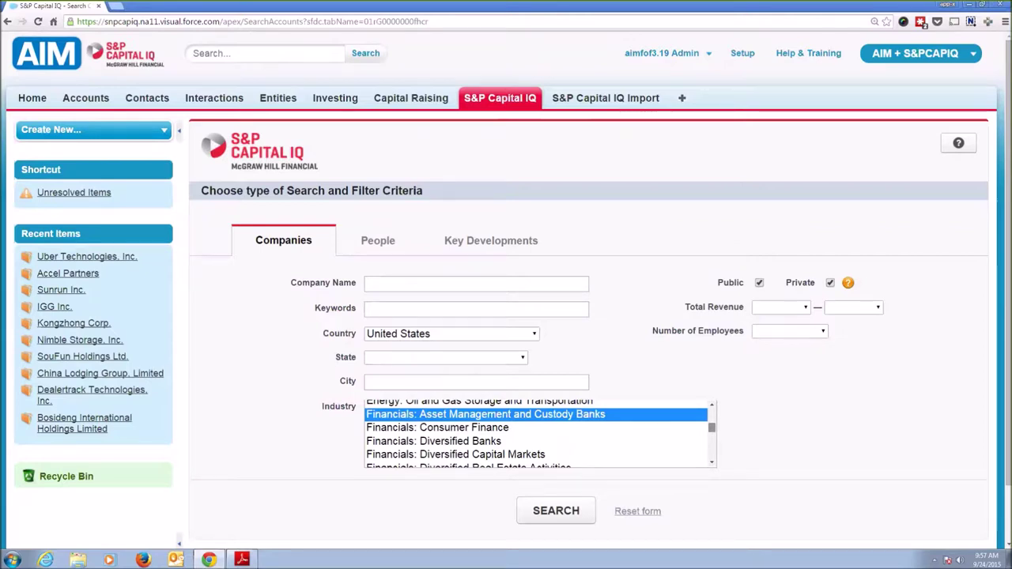
{"action": "scroll", "coordinate": [540, 433], "scroll_direction": "down", "scroll_amount": 1}
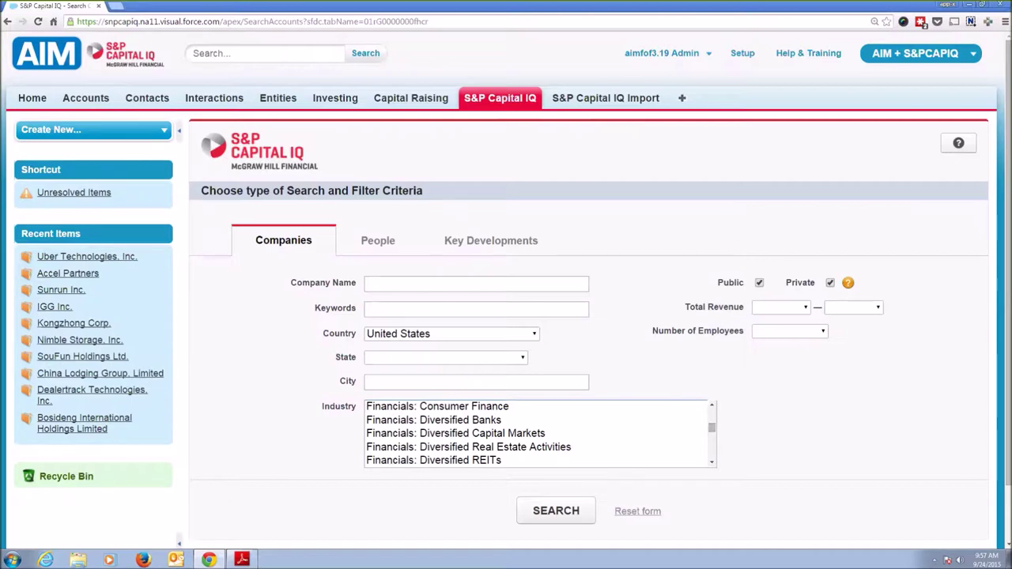
{"action": "left_click", "coordinate": [455, 434]}
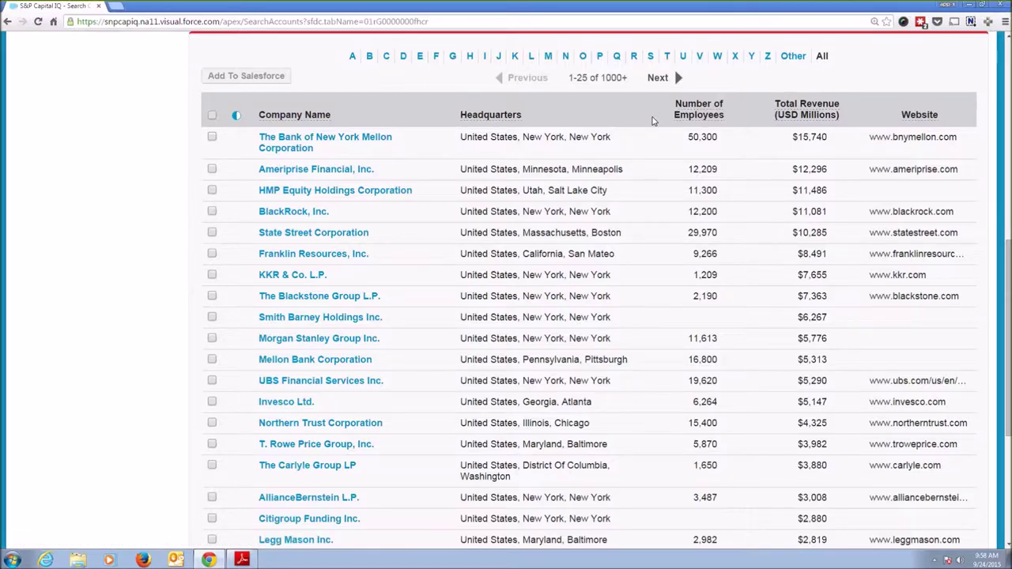
- Add The Bank of New York Mellon Corporation, State Street Corporation and Mellon Bank Corporation from the results to Salesforce as accounts
{"action": "left_click", "coordinate": [211, 137]}
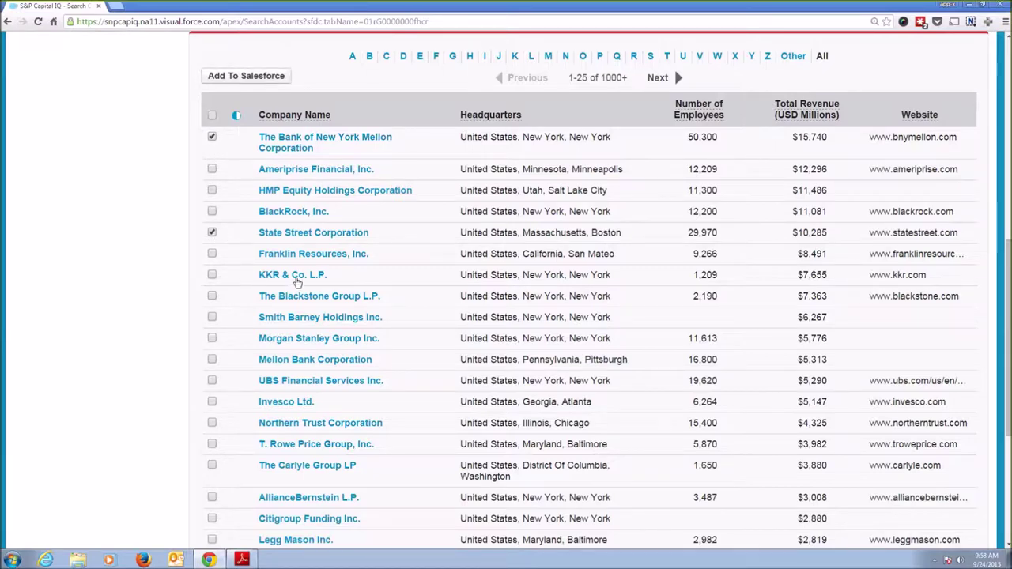
{"action": "scroll", "coordinate": [340, 332], "scroll_direction": "down", "scroll_amount": 1}
{"action": "left_click", "coordinate": [211, 306]}
{"action": "scroll", "coordinate": [422, 296], "scroll_direction": "up", "scroll_amount": 2}
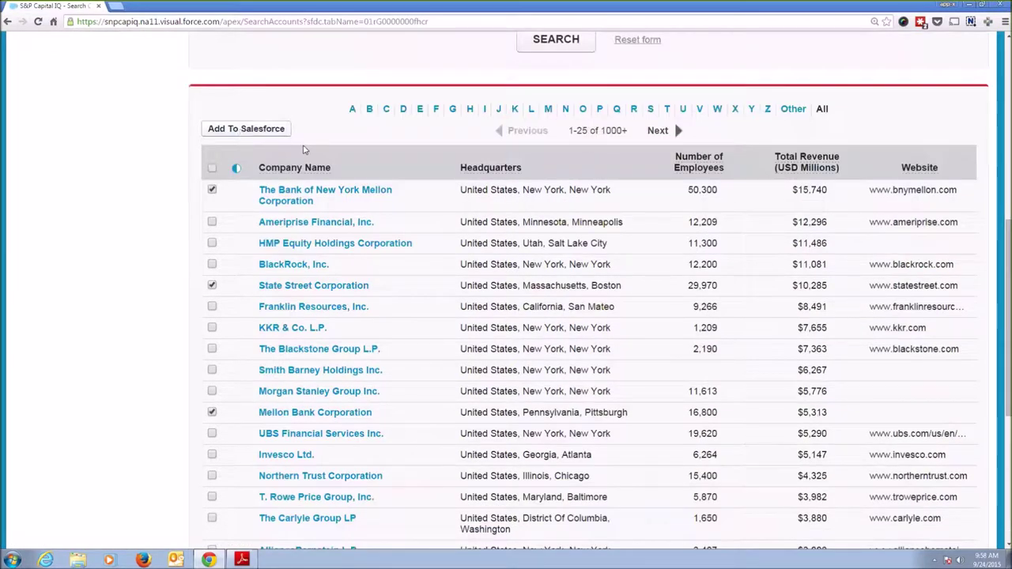
{"action": "left_click", "coordinate": [243, 131]}
{"action": "left_click", "coordinate": [475, 333]}
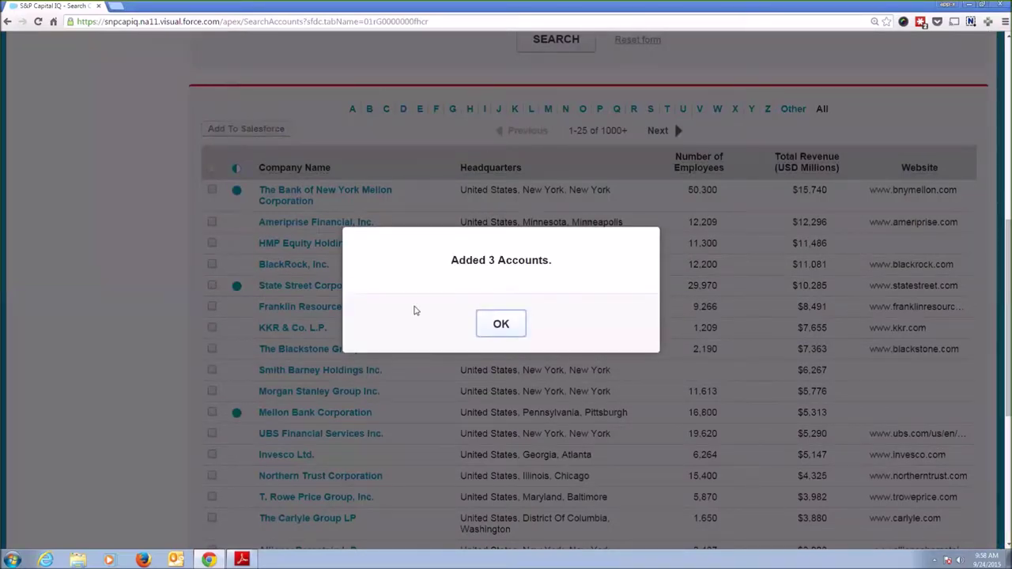
{"action": "left_click", "coordinate": [507, 331]}
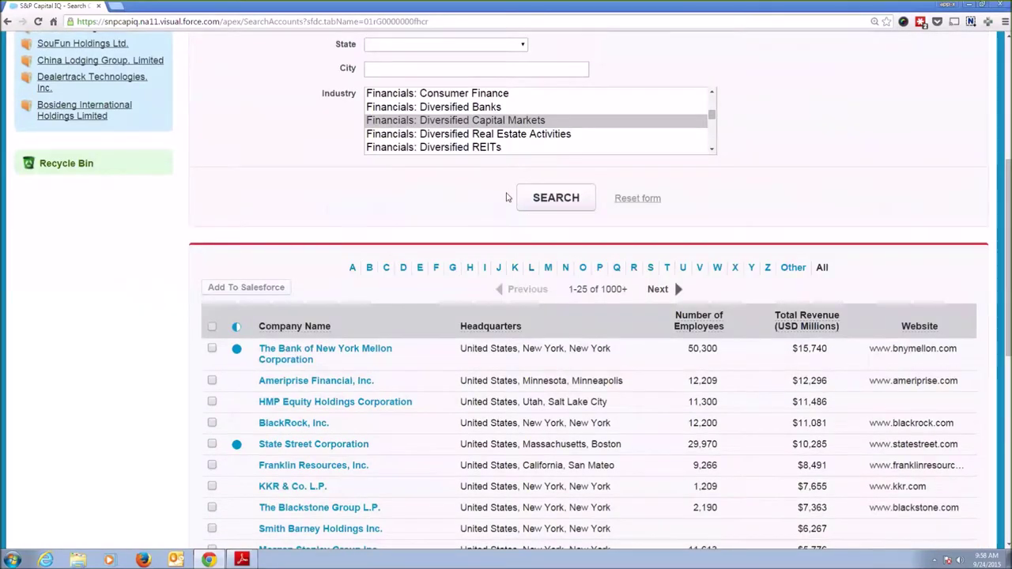
- Search S&P Capital IQ for people whose company name is pathway capital and look through the results
{"action": "scroll", "coordinate": [508, 197], "scroll_direction": "up", "scroll_amount": 4}
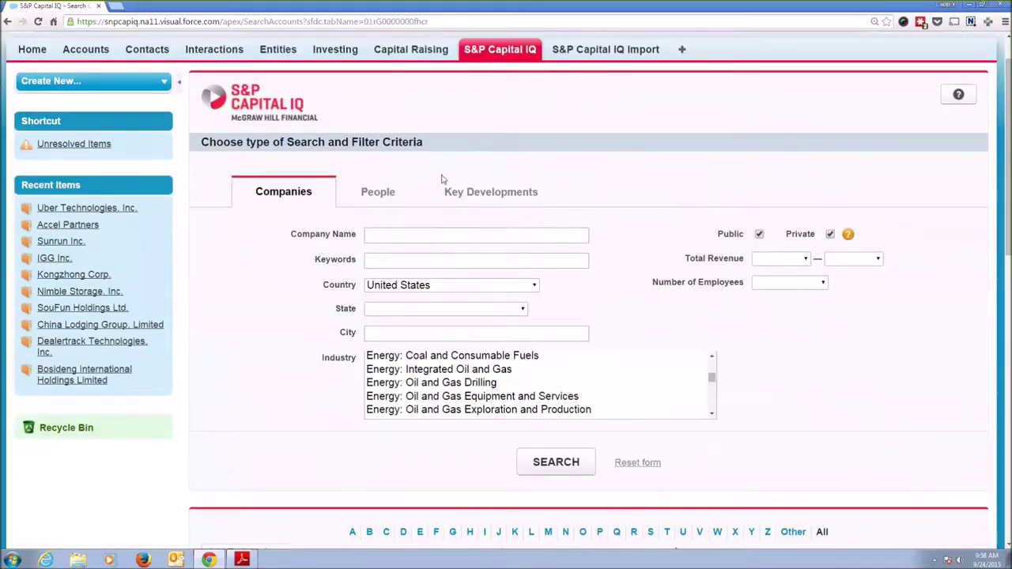
{"action": "left_click", "coordinate": [385, 194]}
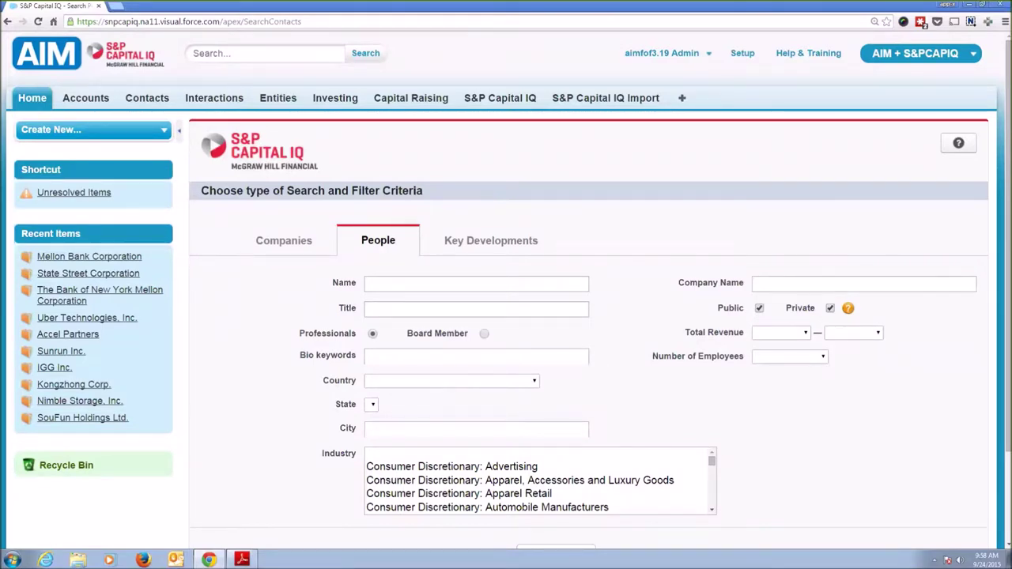
{"action": "type", "text": "athway capital"}
{"action": "key", "text": "Return"}
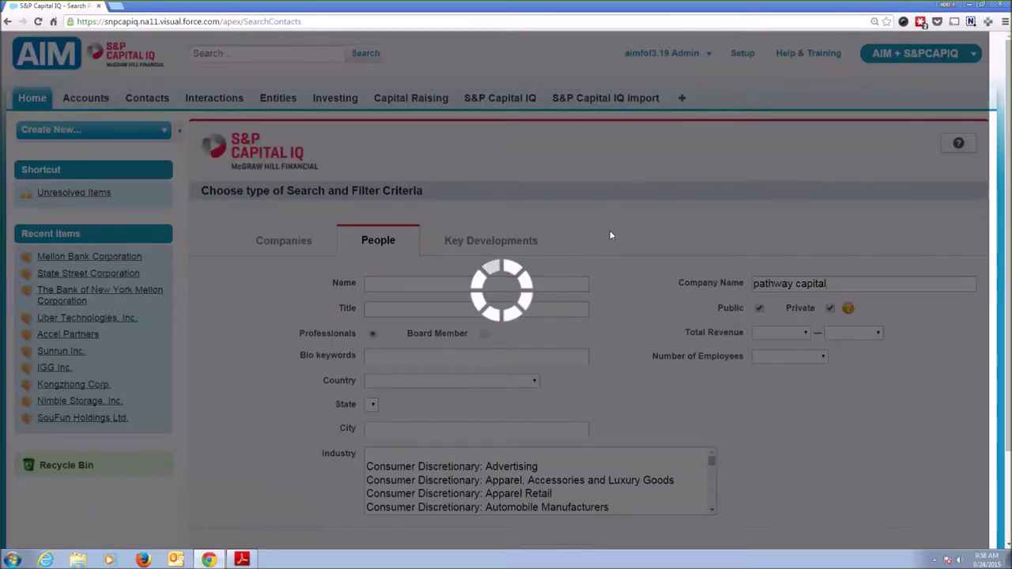
{"action": "scroll", "coordinate": [542, 181], "scroll_direction": "down", "scroll_amount": 2}
{"action": "scroll", "coordinate": [543, 186], "scroll_direction": "down", "scroll_amount": 5}
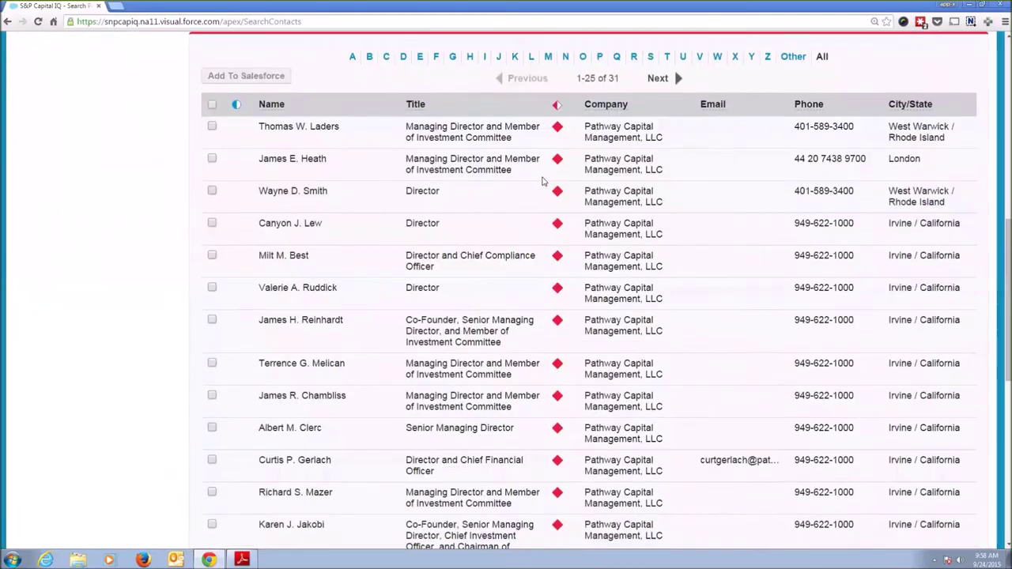
{"action": "scroll", "coordinate": [549, 232], "scroll_direction": "down", "scroll_amount": 1}
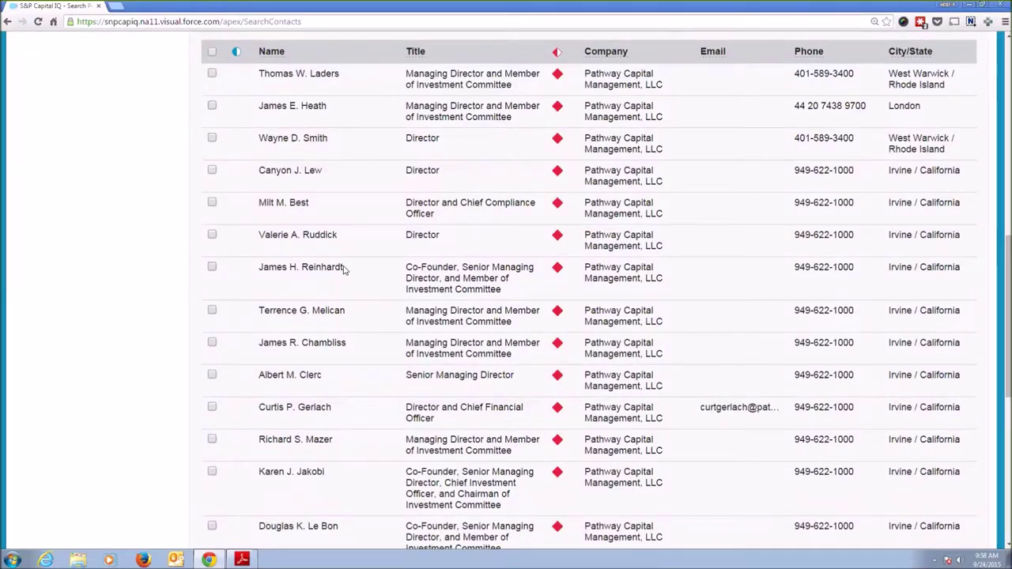
- Add all Pathway Capital Management people on the first results page to Salesforce as contacts
{"action": "left_click", "coordinate": [212, 53]}
{"action": "scroll", "coordinate": [375, 240], "scroll_direction": "up", "scroll_amount": 2}
{"action": "scroll", "coordinate": [375, 240], "scroll_direction": "up", "scroll_amount": 2}
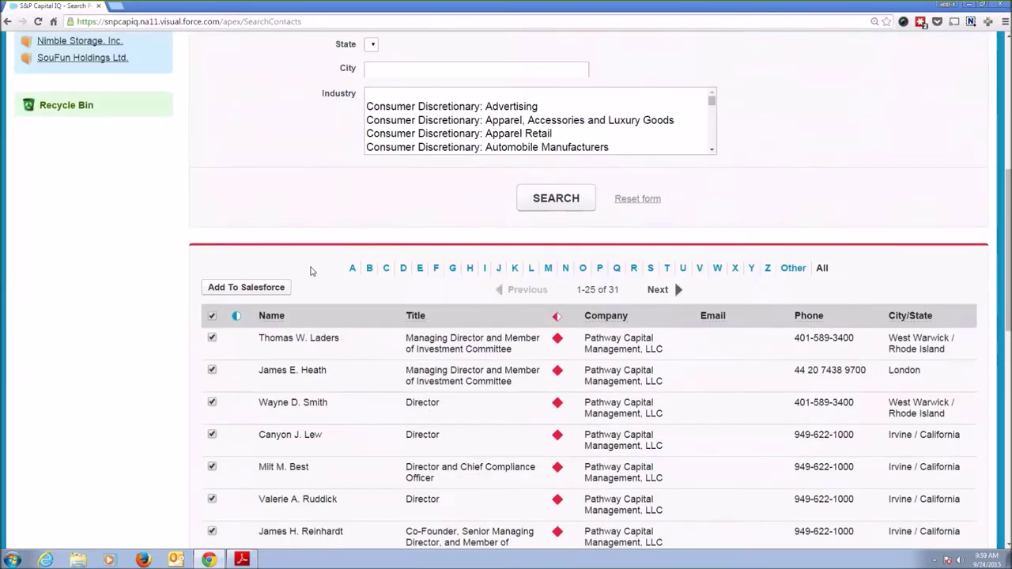
{"action": "left_click", "coordinate": [270, 288]}
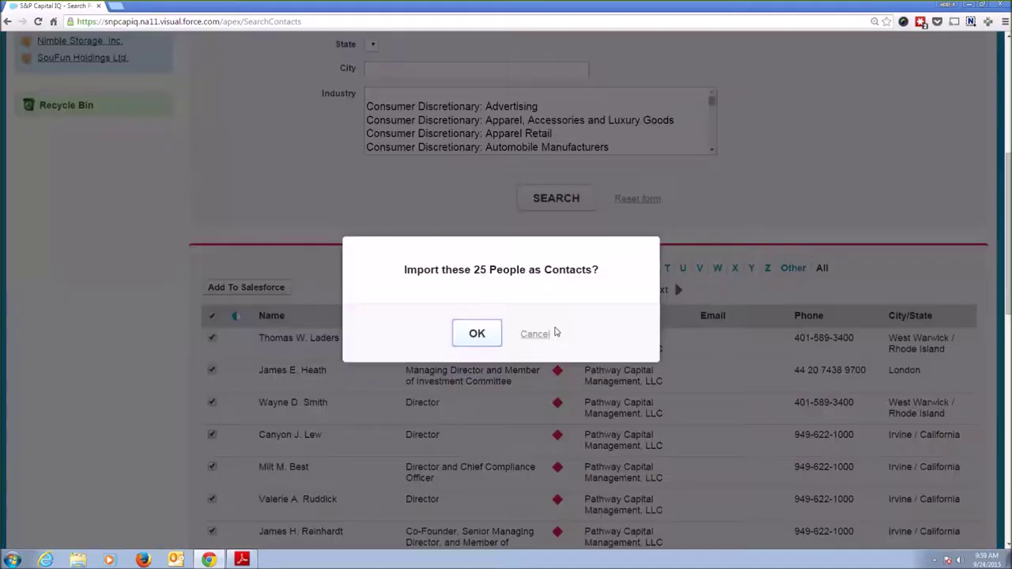
{"action": "left_click", "coordinate": [480, 336]}
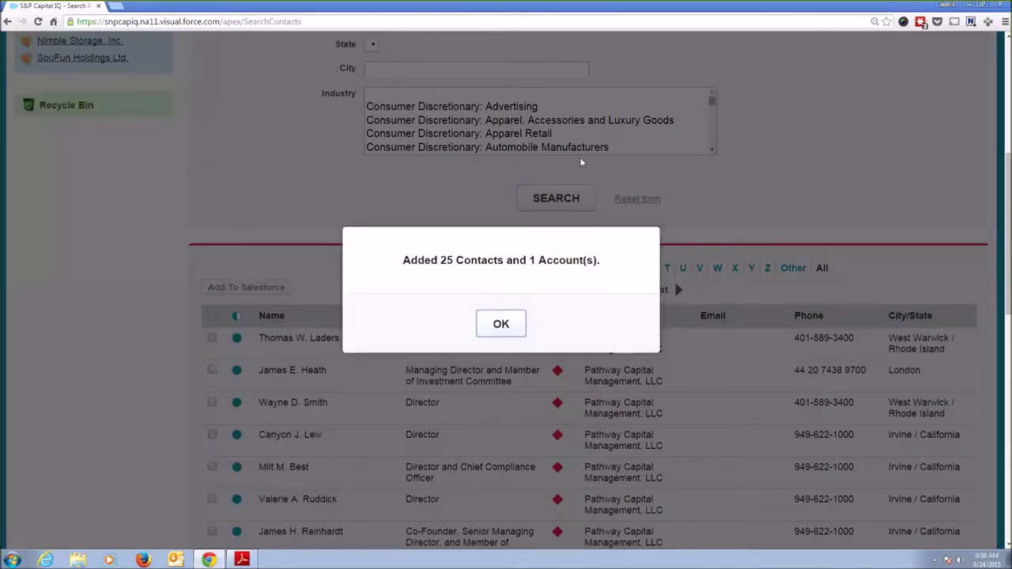
{"action": "left_click_drag", "start_coordinate": [528, 260], "coordinate": [560, 261]}
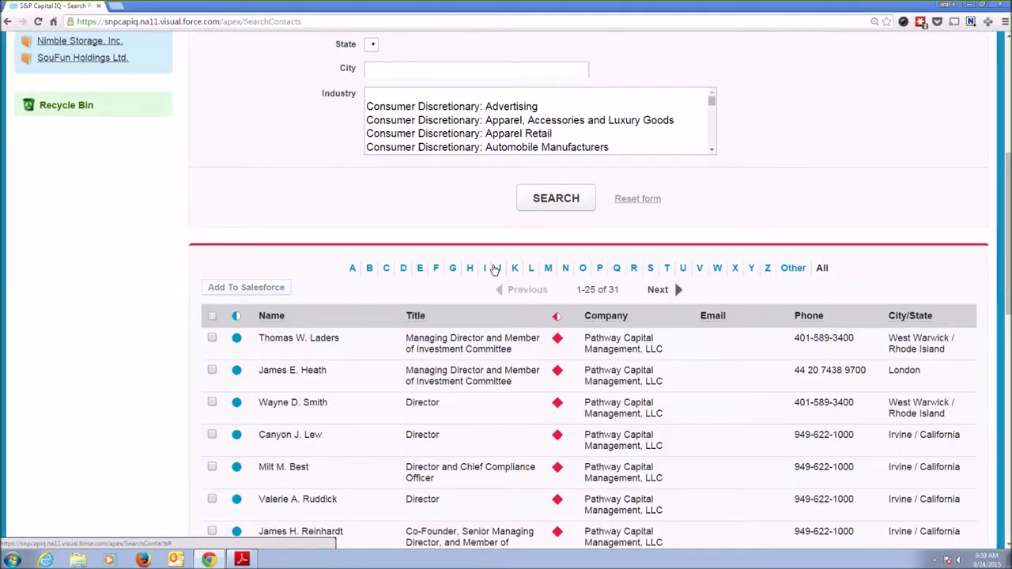
- Look at the S&P Capital IQ key developments search form and open the S&P Capital IQ Import page
{"action": "scroll", "coordinate": [494, 270], "scroll_direction": "down", "scroll_amount": 1}
{"action": "scroll", "coordinate": [494, 270], "scroll_direction": "up", "scroll_amount": 4}
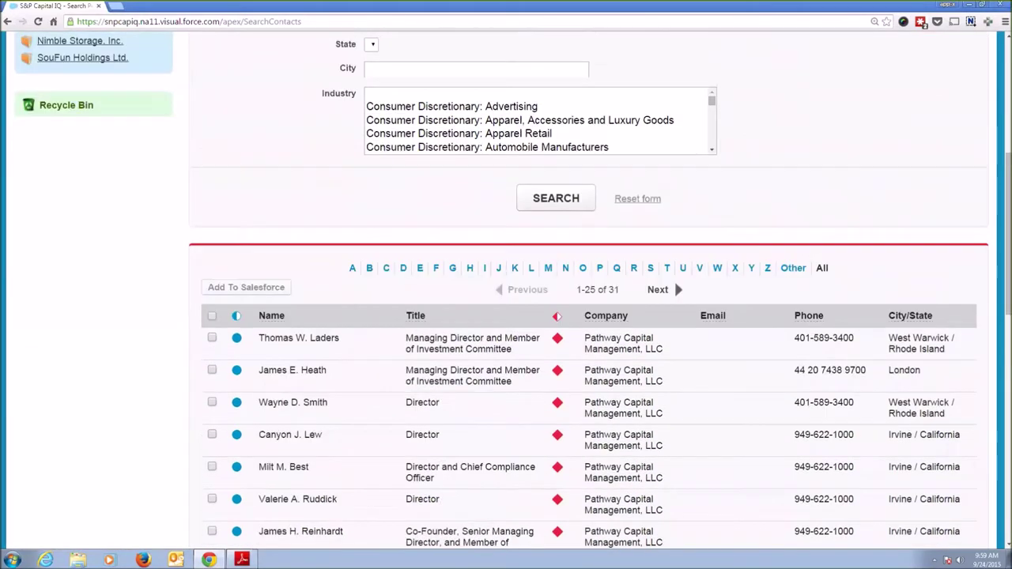
{"action": "scroll", "coordinate": [522, 241], "scroll_direction": "up", "scroll_amount": 2}
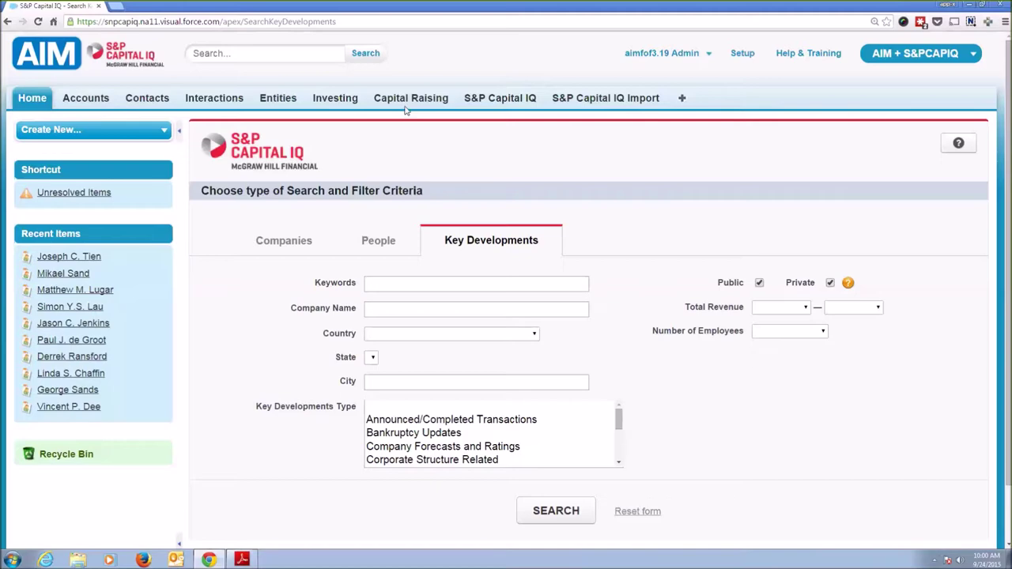
{"action": "left_click", "coordinate": [607, 102]}
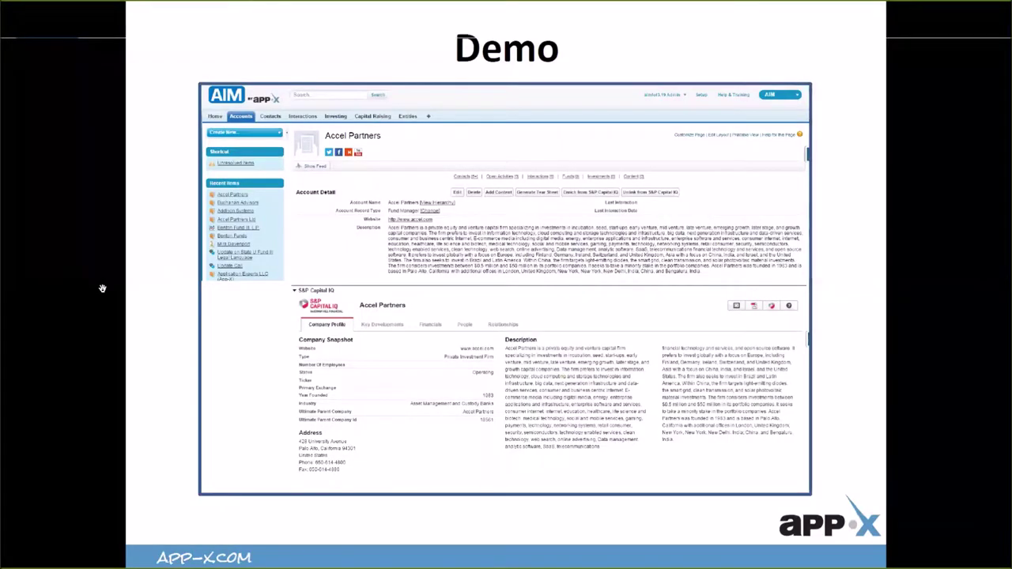
{"action": "key", "text": "Right"}
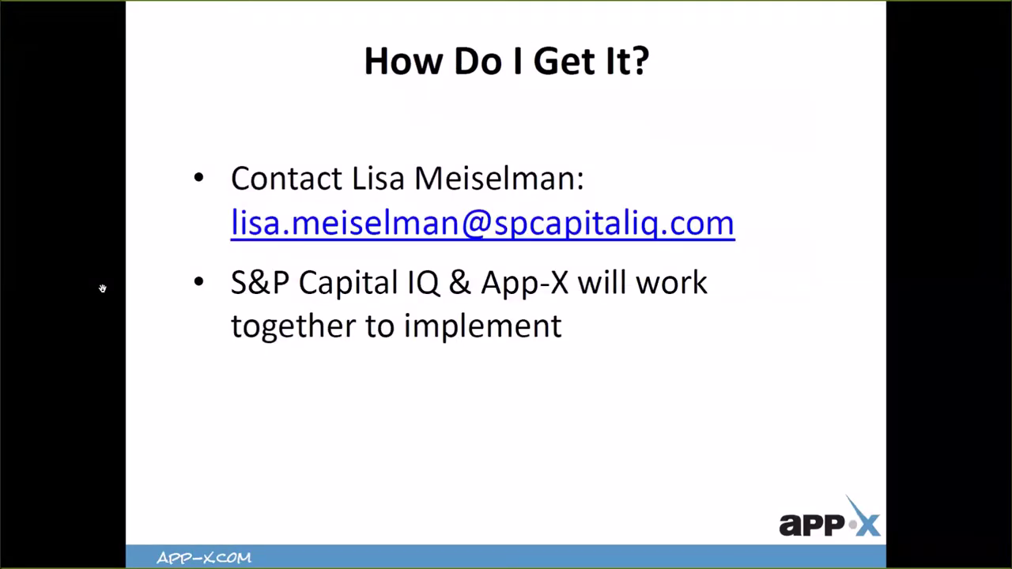
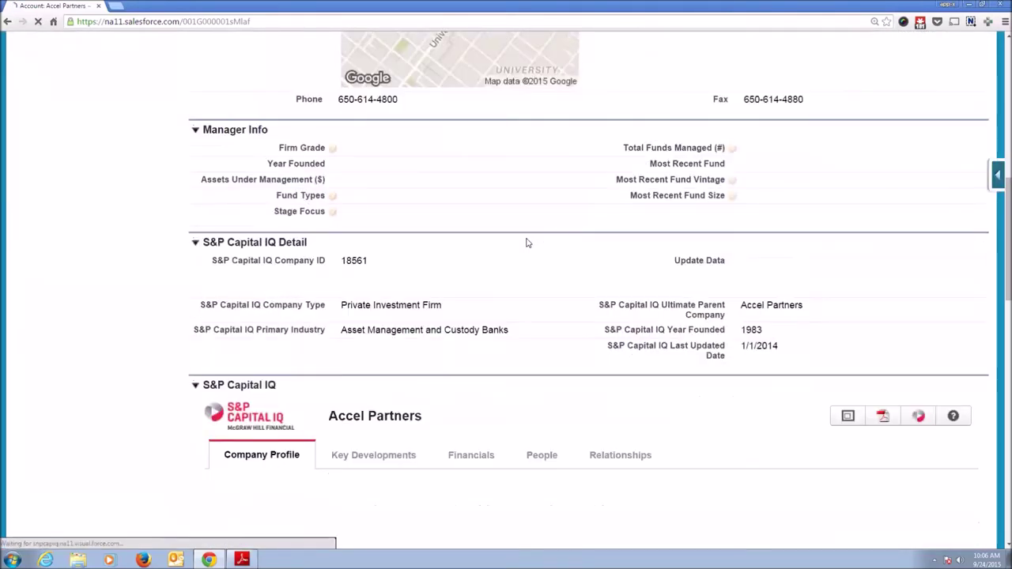
- Review the Accel Partners account's S&P Capital IQ details, including the last updated date, and its account description
{"action": "scroll", "coordinate": [528, 242], "scroll_direction": "down", "scroll_amount": 3}
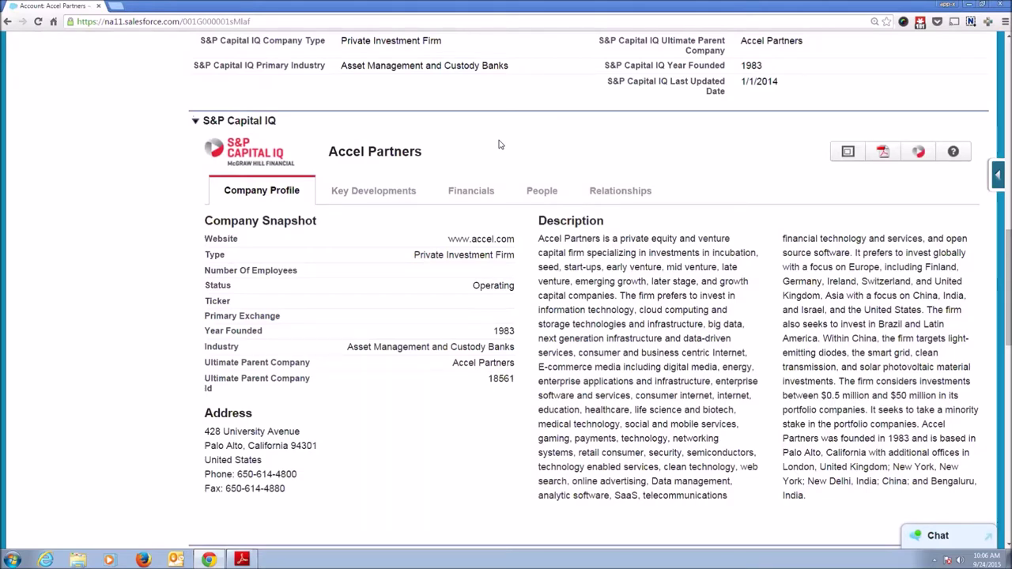
{"action": "scroll", "coordinate": [498, 142], "scroll_direction": "up", "scroll_amount": 1}
{"action": "scroll", "coordinate": [498, 142], "scroll_direction": "up", "scroll_amount": 2}
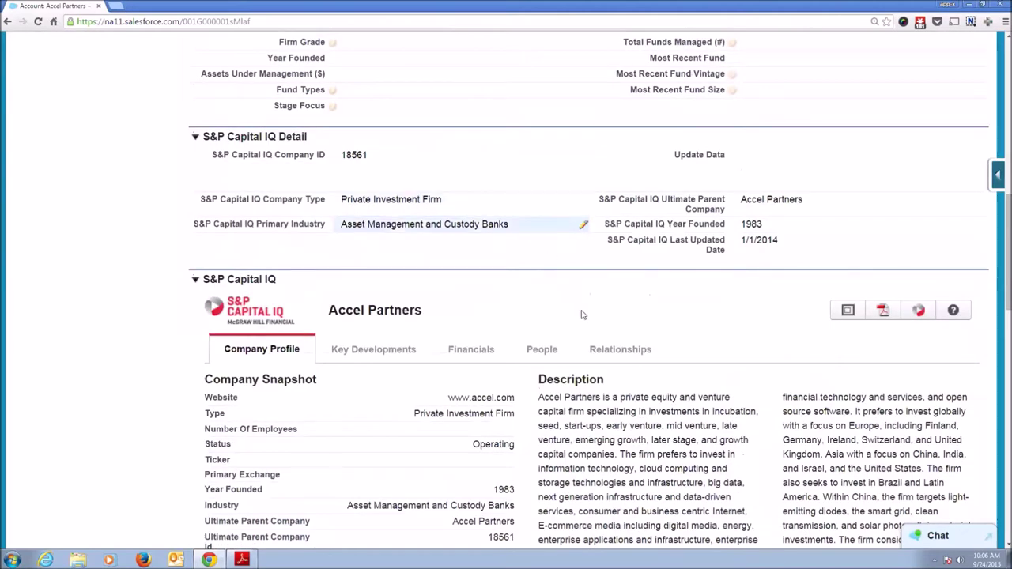
{"action": "double_click", "coordinate": [759, 240]}
{"action": "left_click_drag", "start_coordinate": [740, 240], "coordinate": [778, 241]}
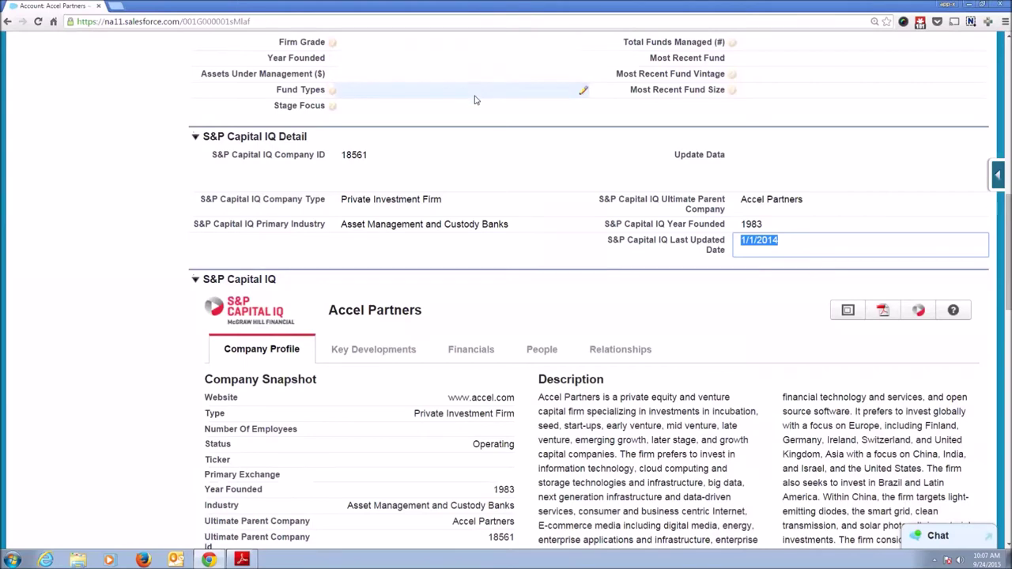
{"action": "scroll", "coordinate": [474, 97], "scroll_direction": "up", "scroll_amount": 3}
{"action": "scroll", "coordinate": [472, 100], "scroll_direction": "up", "scroll_amount": 5}
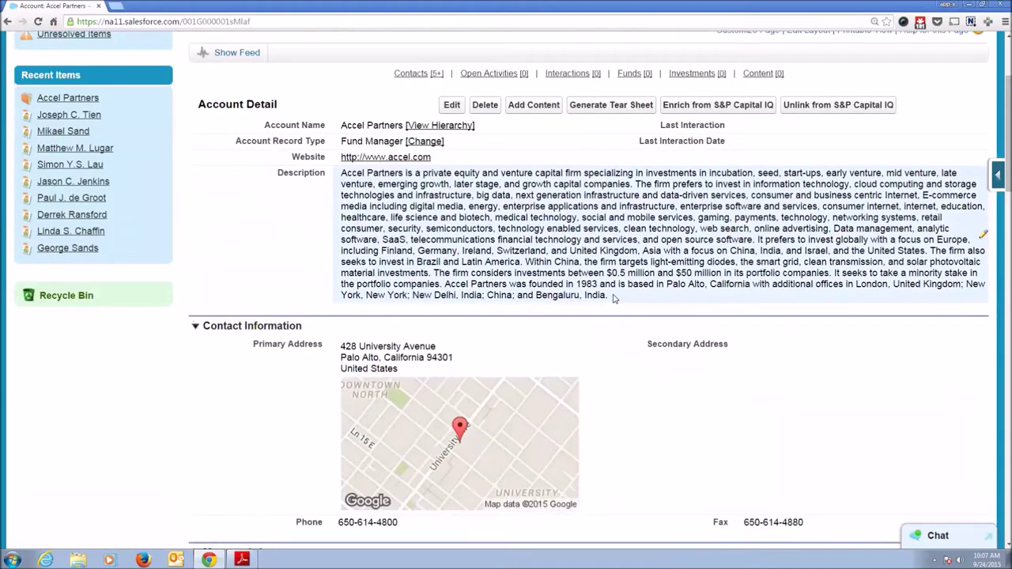
- Open the Accel Partners account description for editing and cancel without changing it
{"action": "double_click", "coordinate": [612, 298]}
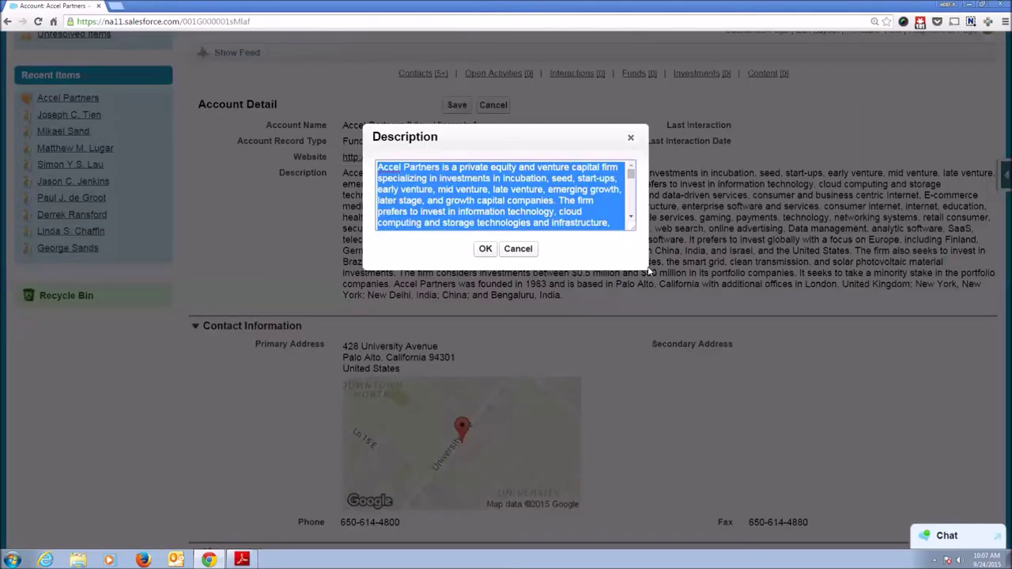
{"action": "left_click", "coordinate": [524, 251]}
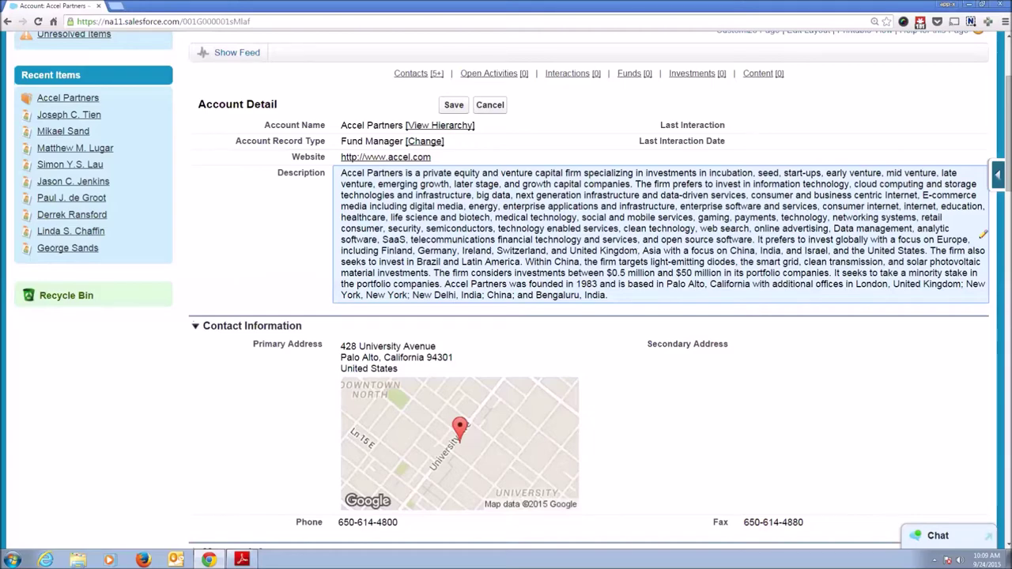
- Examine the Accel Partners account's manager info, S&P Capital IQ details and embedded company profile, and return to the account header
{"action": "scroll", "coordinate": [589, 316], "scroll_direction": "down", "scroll_amount": 7}
{"action": "scroll", "coordinate": [500, 278], "scroll_direction": "down", "scroll_amount": 3}
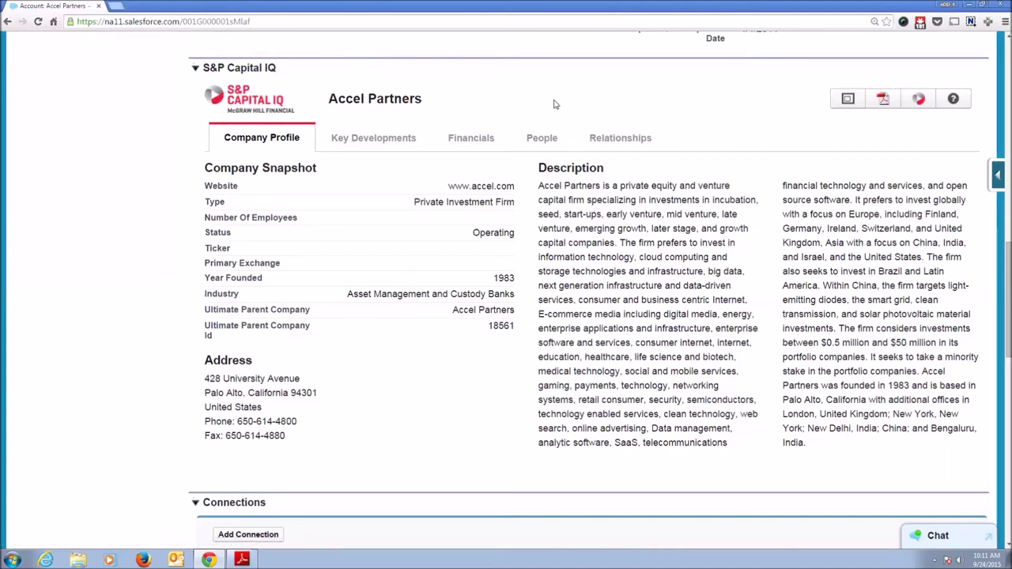
{"action": "scroll", "coordinate": [553, 104], "scroll_direction": "up", "scroll_amount": 1}
{"action": "scroll", "coordinate": [553, 104], "scroll_direction": "up", "scroll_amount": 3}
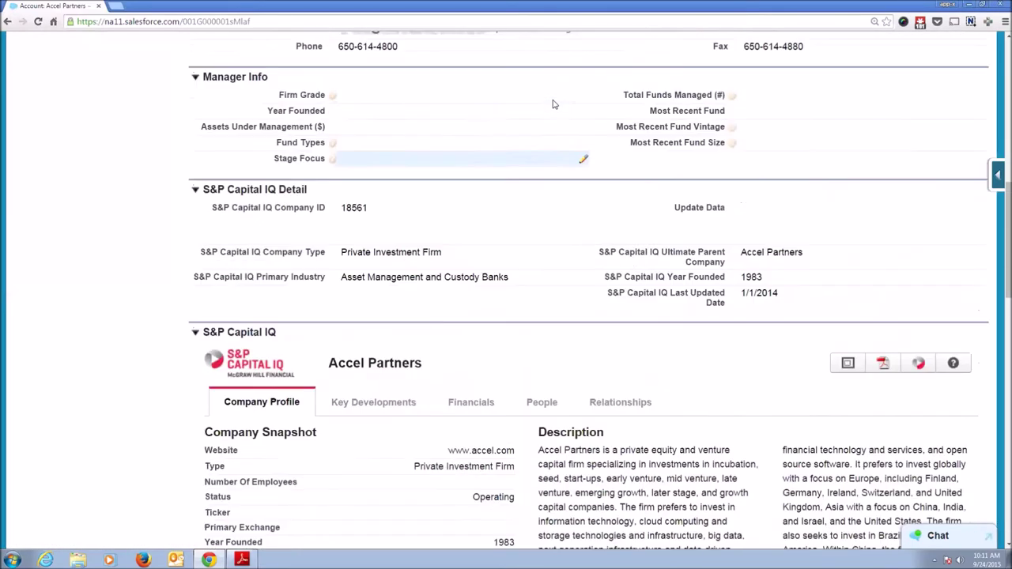
{"action": "scroll", "coordinate": [553, 105], "scroll_direction": "up", "scroll_amount": 5}
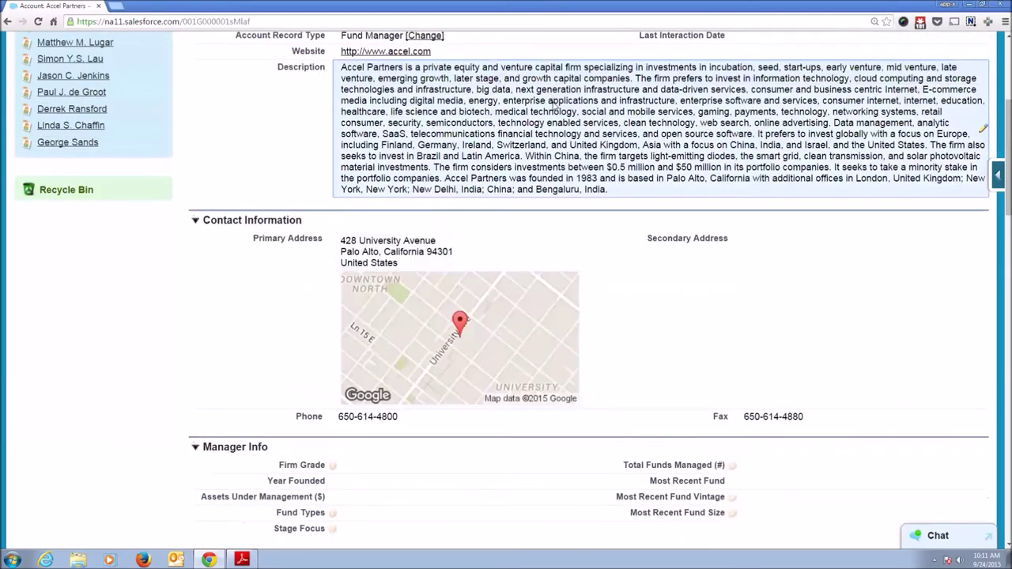
{"action": "scroll", "coordinate": [554, 105], "scroll_direction": "up", "scroll_amount": 3}
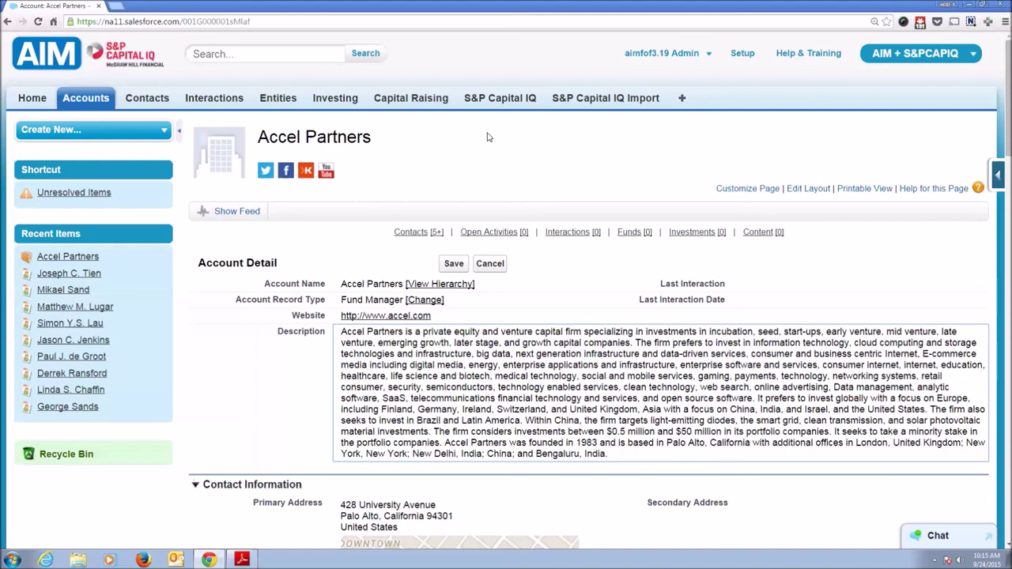
{"action": "key", "text": "alt+Tab"}
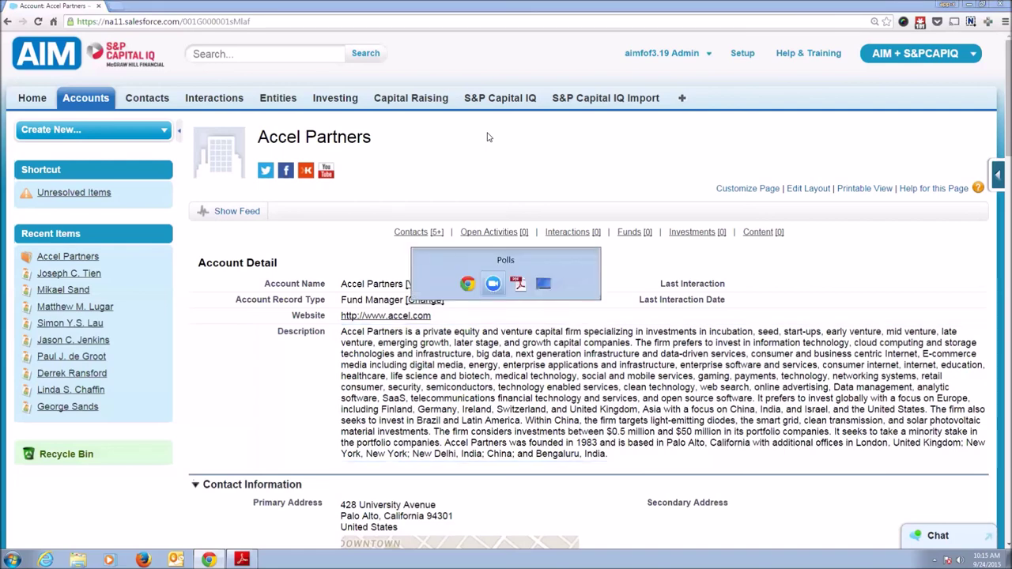